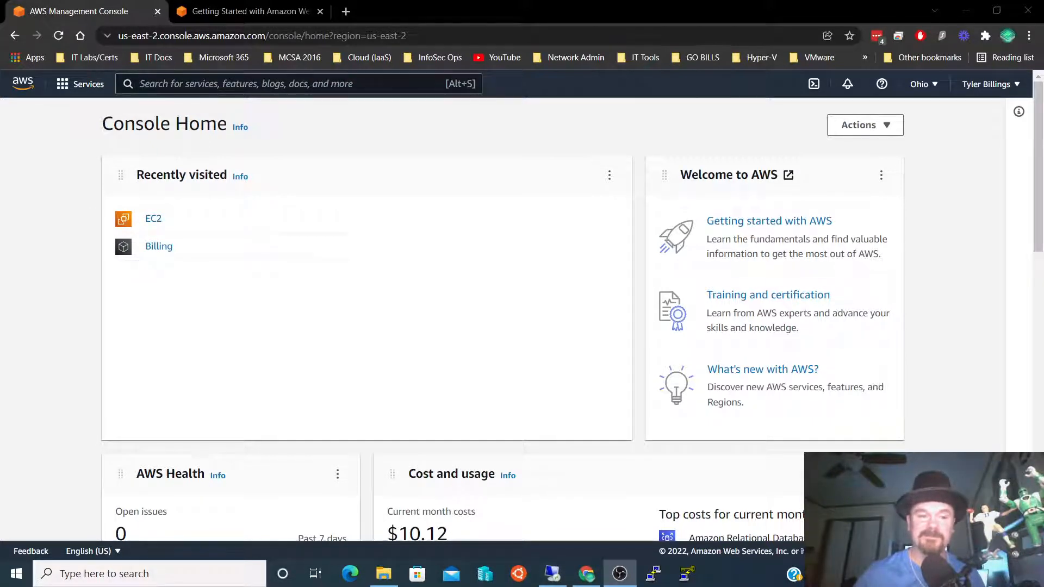
# Step: Open the list of EC2 instances and return to Console Home
pyautogui.click(153, 221)
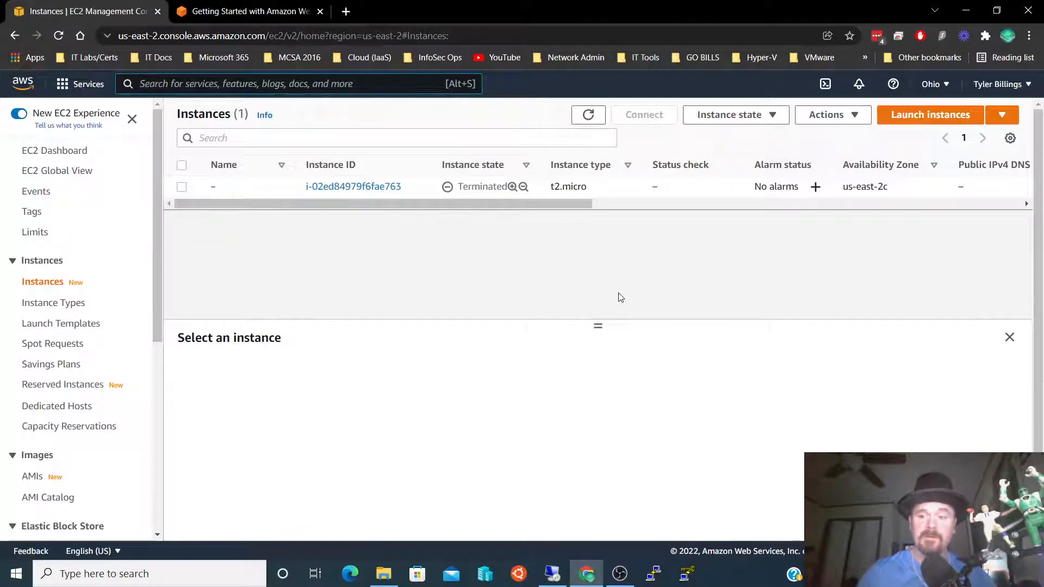
pyautogui.hotkey('alt', 's')
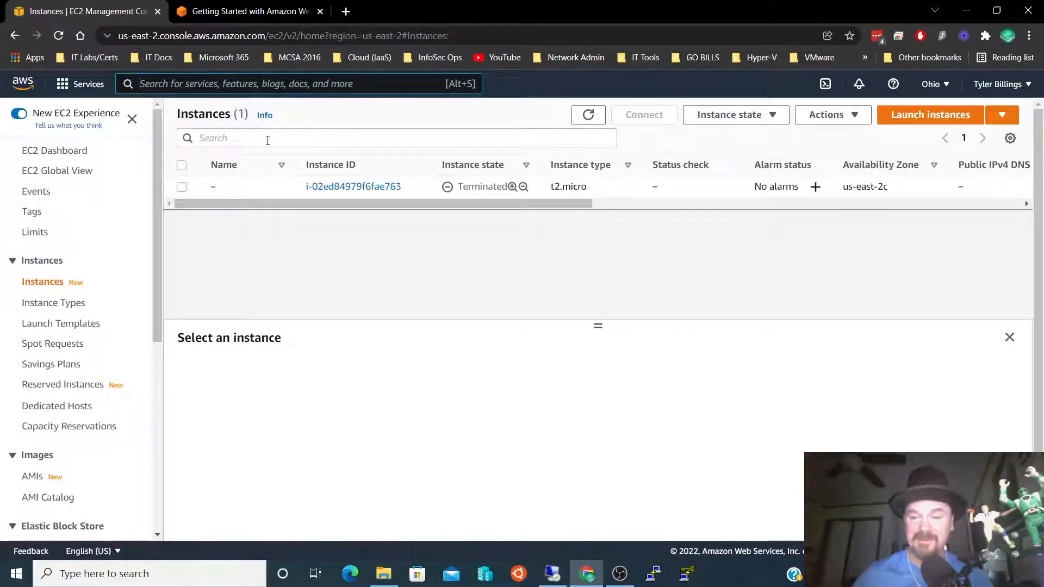
pyautogui.click(75, 87)
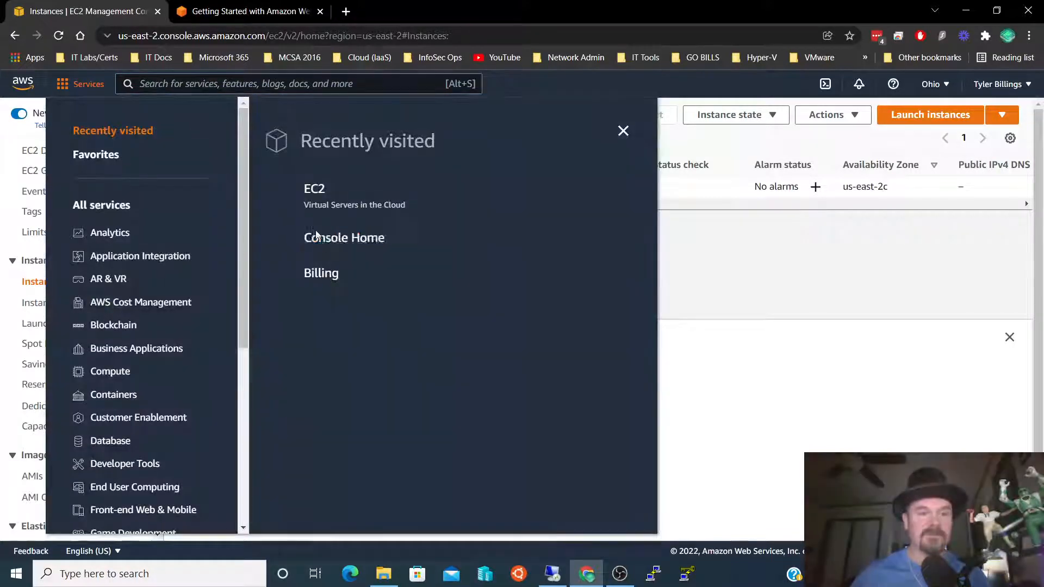
pyautogui.click(326, 244)
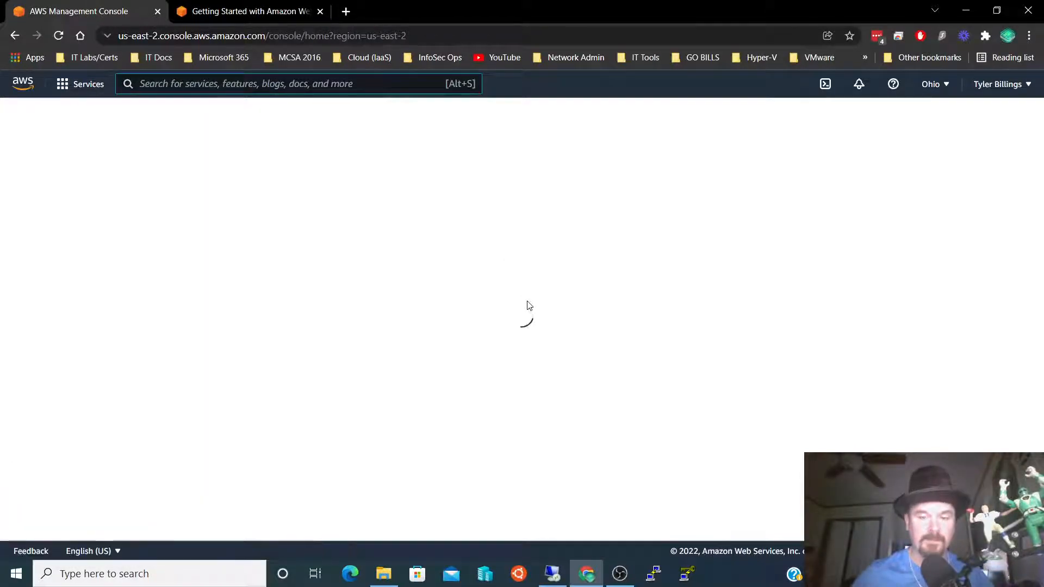
# Step: Start launching a virtual machine with EC2 from the Build a solution section of Console Home
pyautogui.scroll(-1, 477, 335)
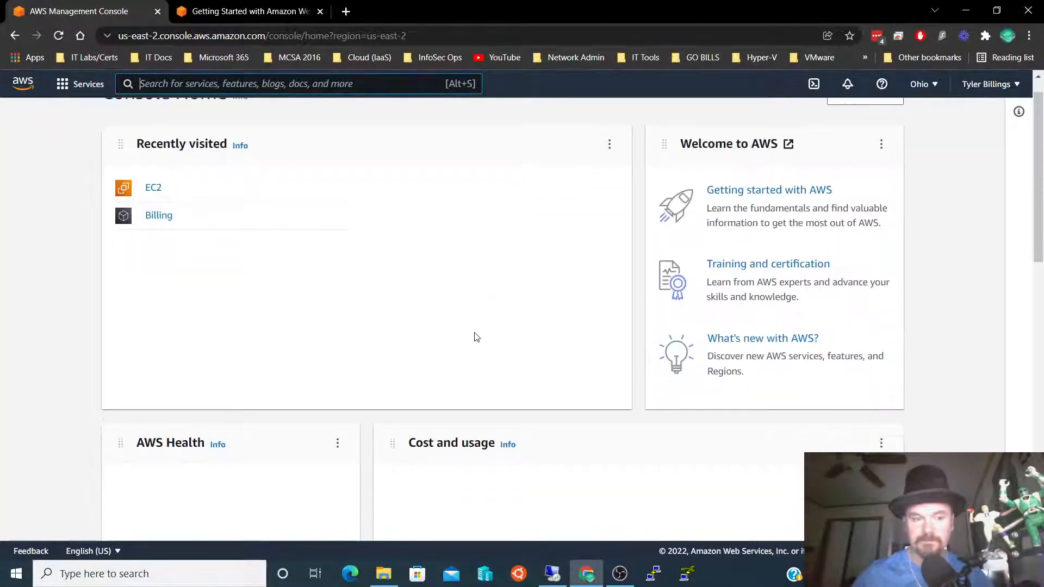
pyautogui.scroll(-5, 477, 333)
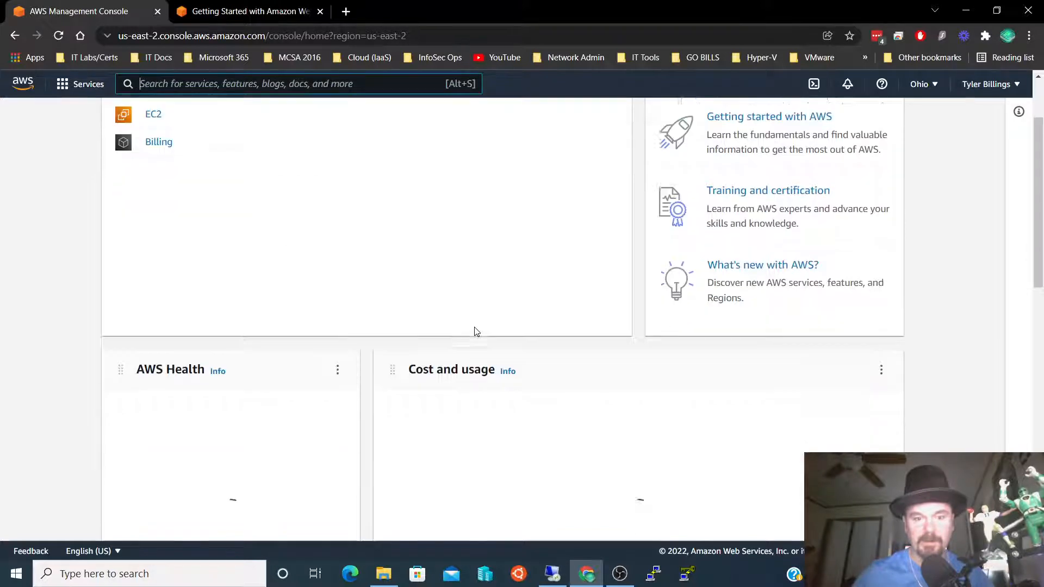
pyautogui.scroll(-2, 477, 333)
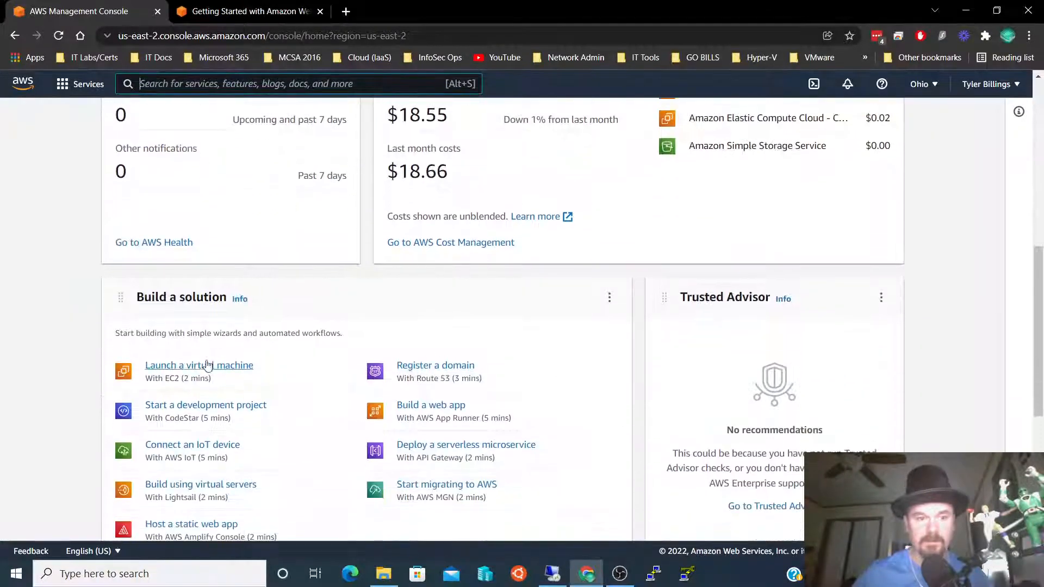
pyautogui.click(201, 372)
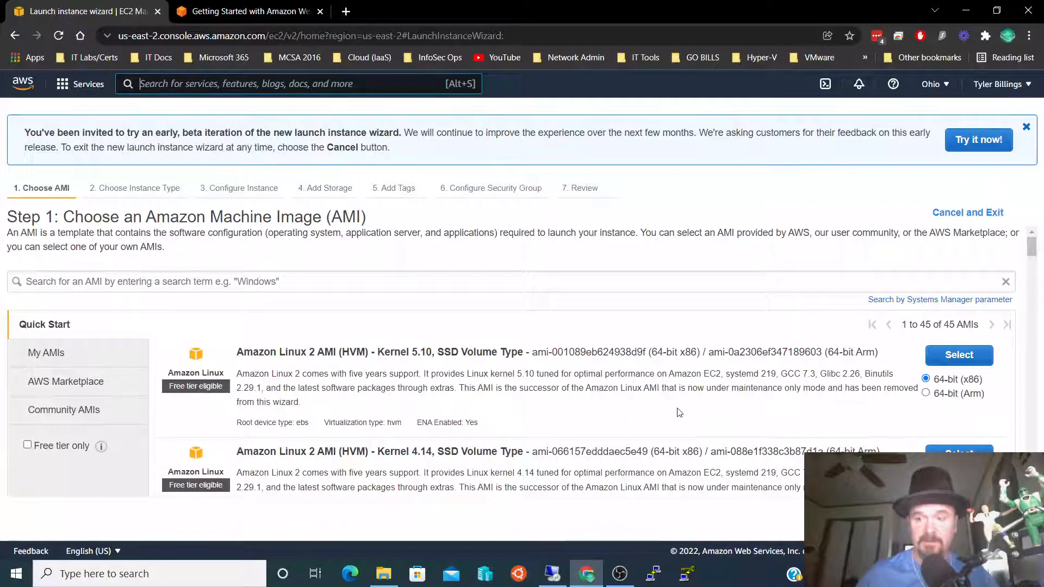
# Step: Examine the Quick Start machine images offered, including the Linux, macOS and Windows Server options
pyautogui.scroll(-2, 628, 416)
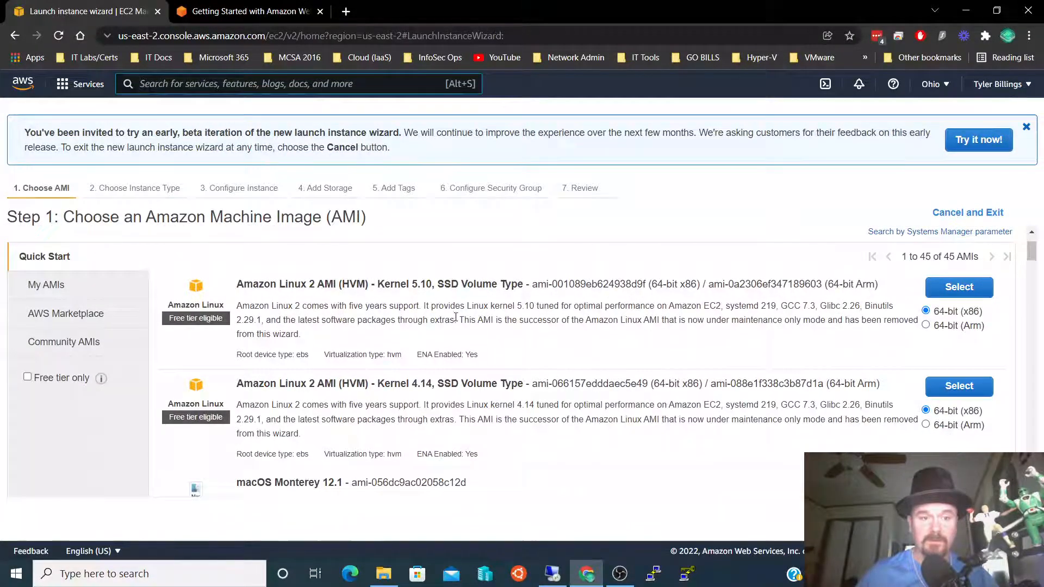
pyautogui.scroll(-8, 455, 318)
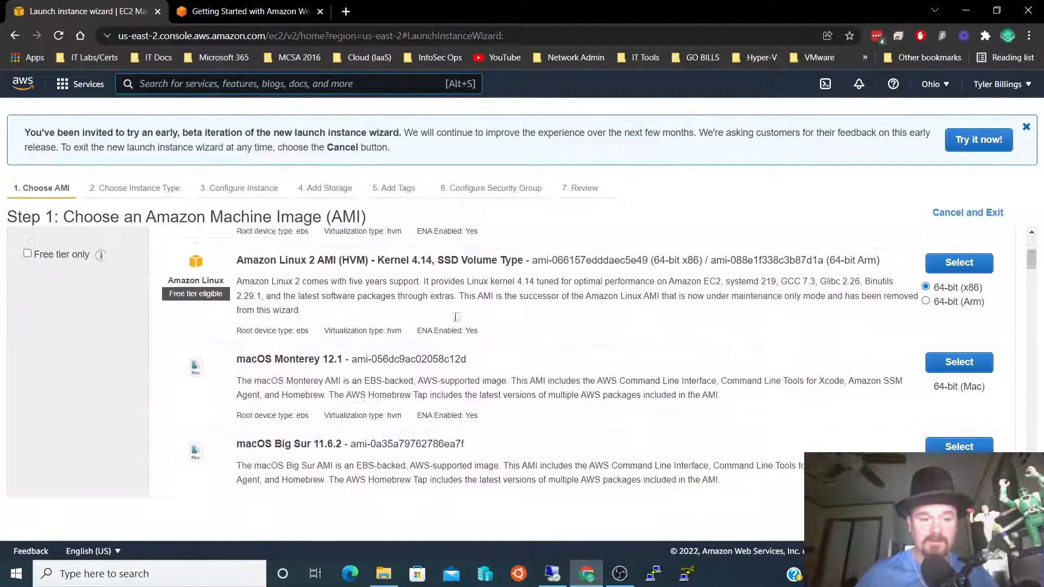
pyautogui.scroll(-2, 455, 317)
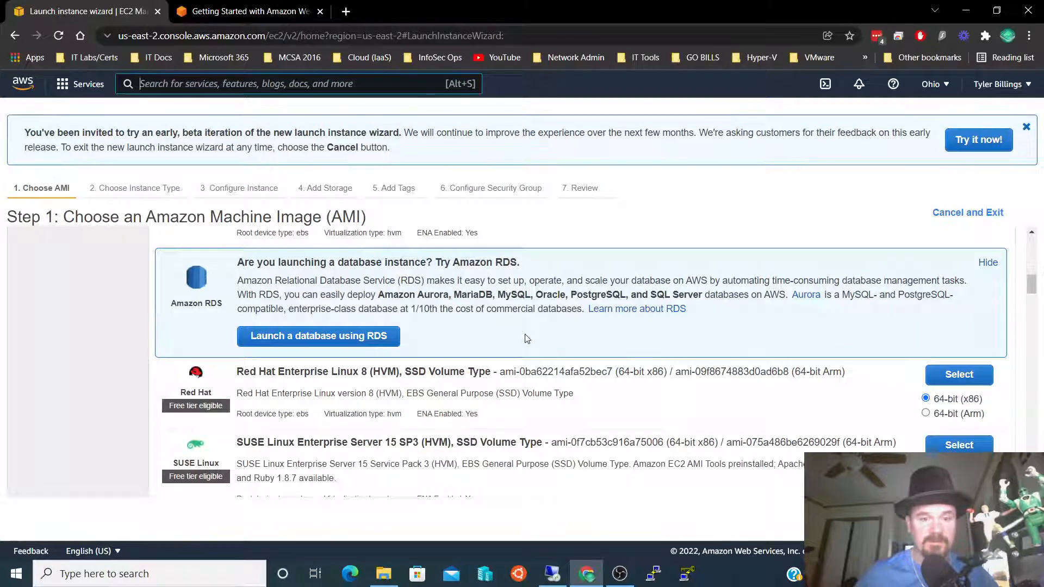
pyautogui.scroll(-2, 525, 339)
pyautogui.scroll(2, 512, 337)
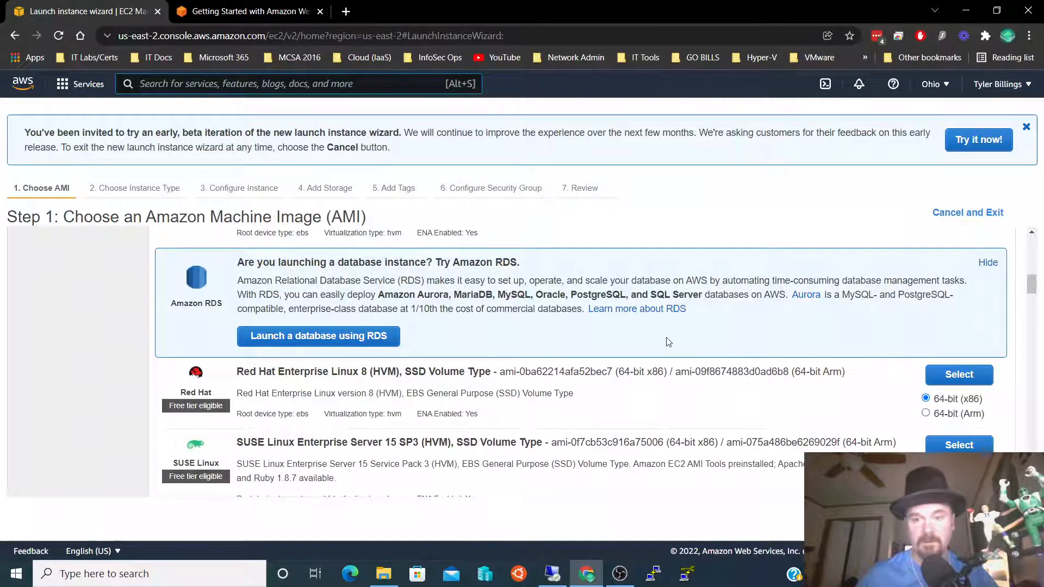
pyautogui.scroll(-1, 664, 342)
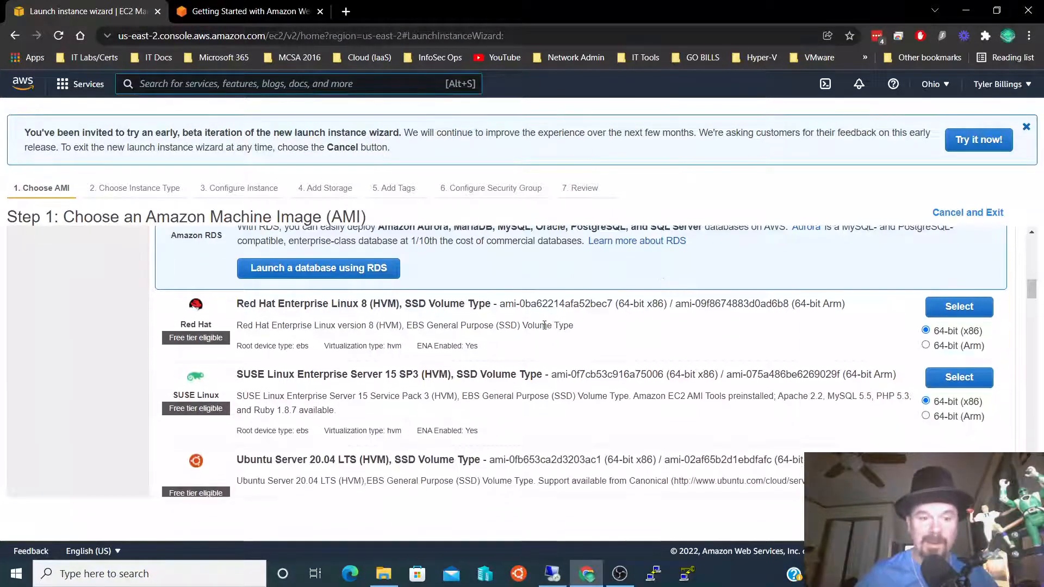
pyautogui.scroll(-2, 545, 325)
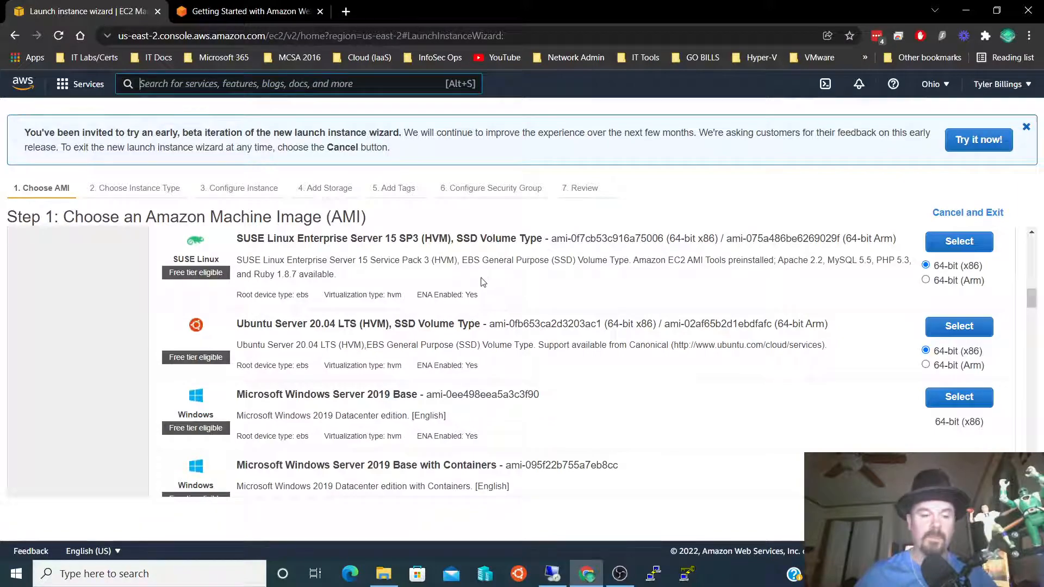
pyautogui.scroll(-6, 483, 281)
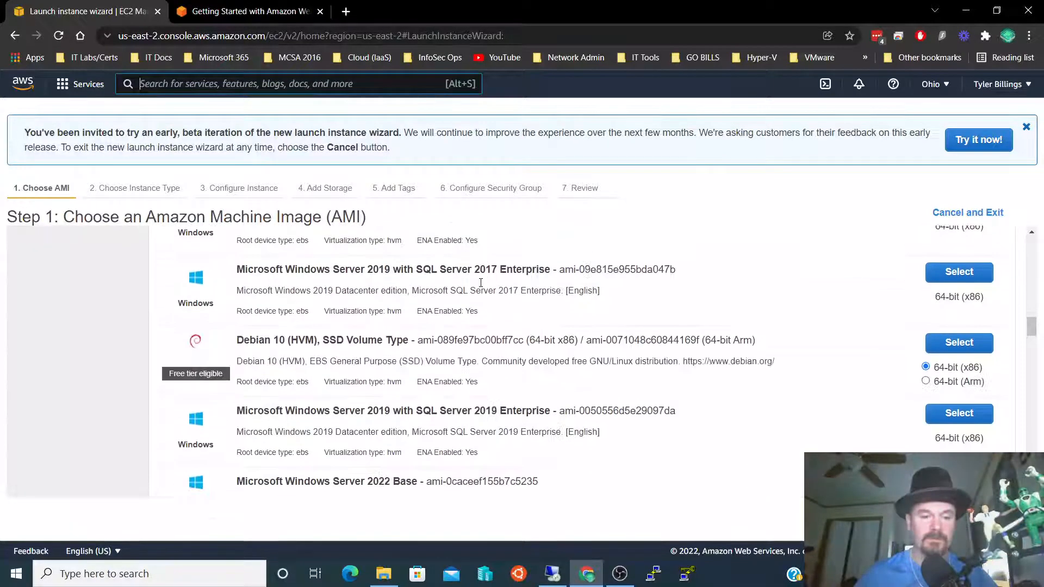
pyautogui.scroll(-8, 480, 287)
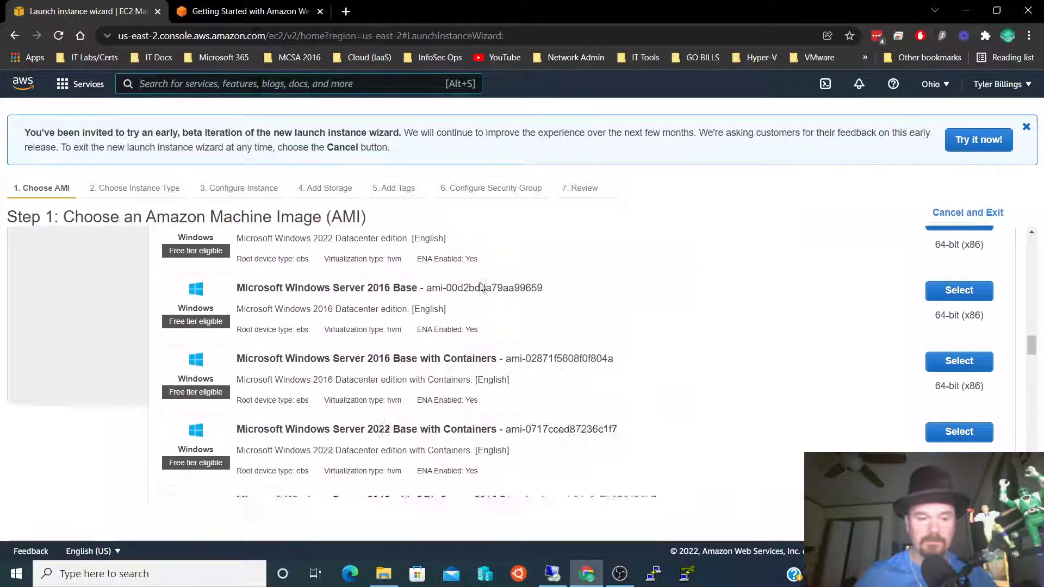
pyautogui.scroll(-5, 480, 284)
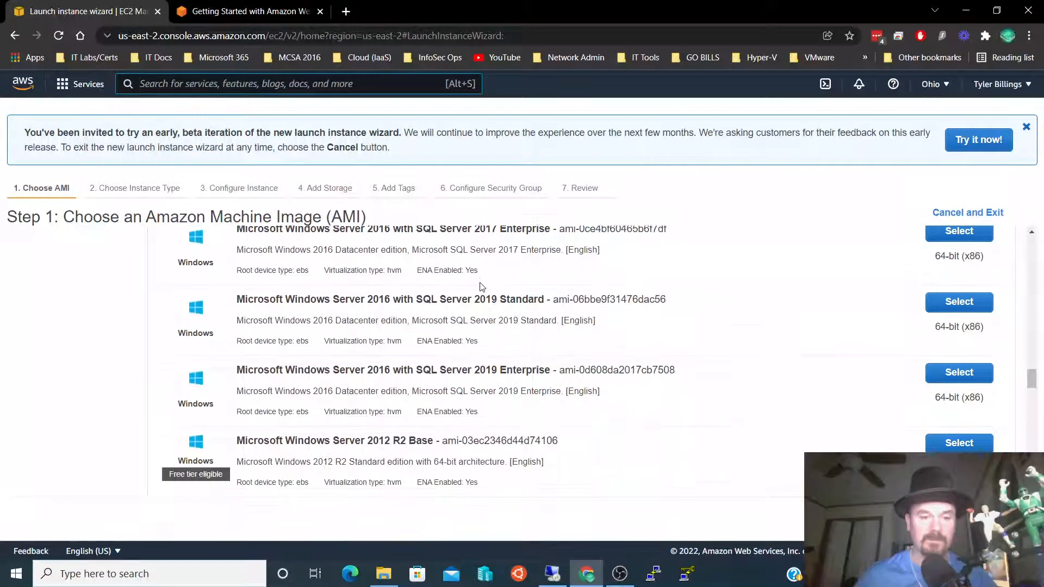
pyautogui.scroll(10, 481, 287)
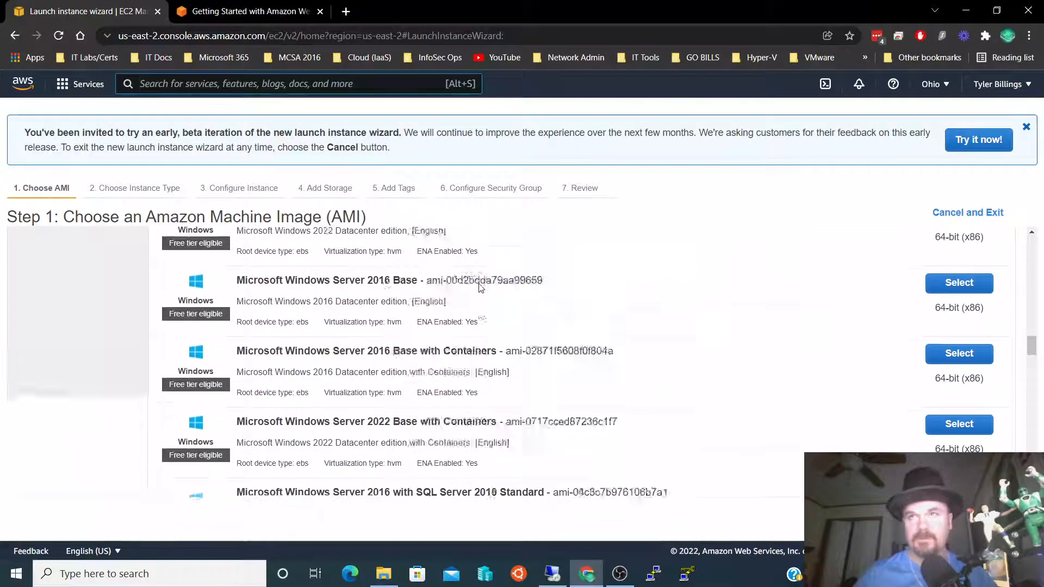
pyautogui.scroll(5, 480, 286)
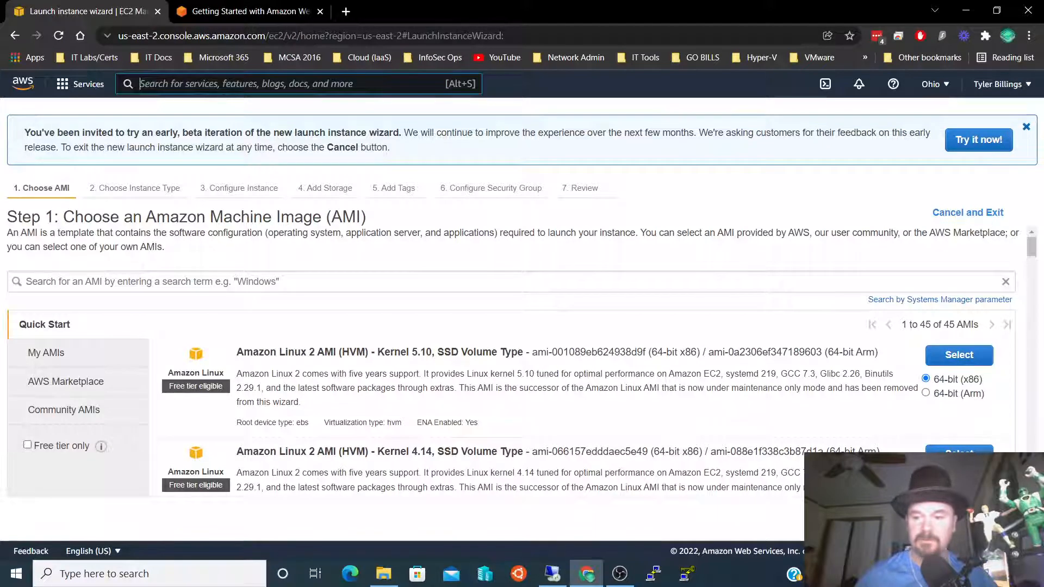
# Step: Choose the 64-bit (x86) Amazon Linux 2 AMI with Kernel 5.10 and the t2.micro instance type, continuing to the instance details
pyautogui.click(946, 359)
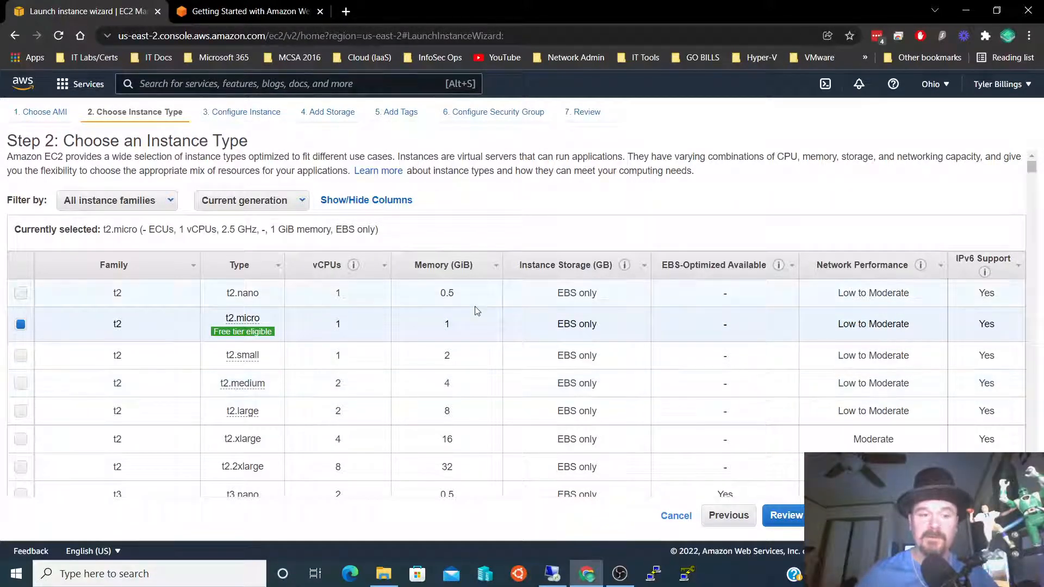
pyautogui.moveTo(243, 336)
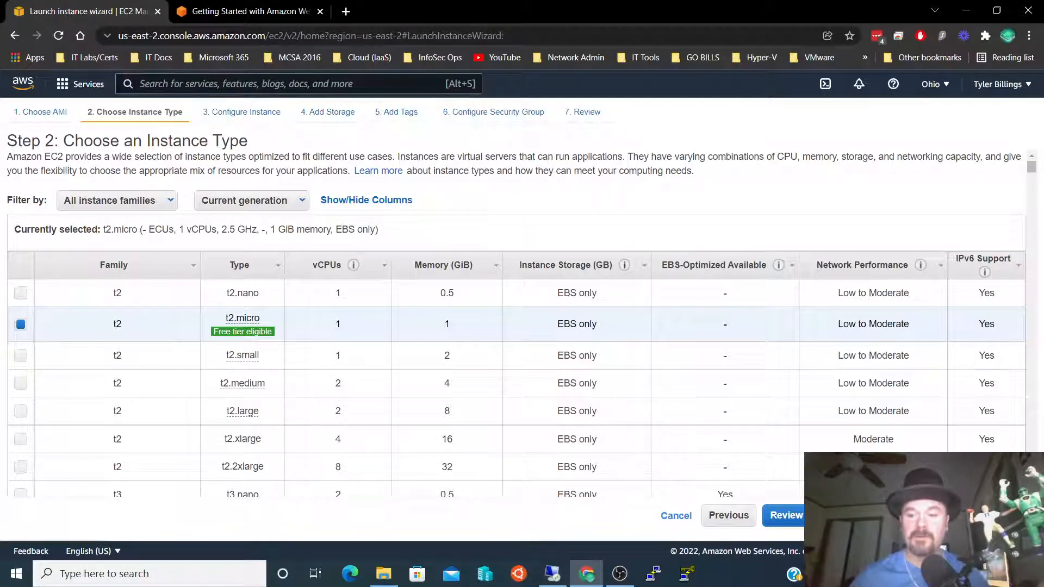
pyautogui.click(946, 515)
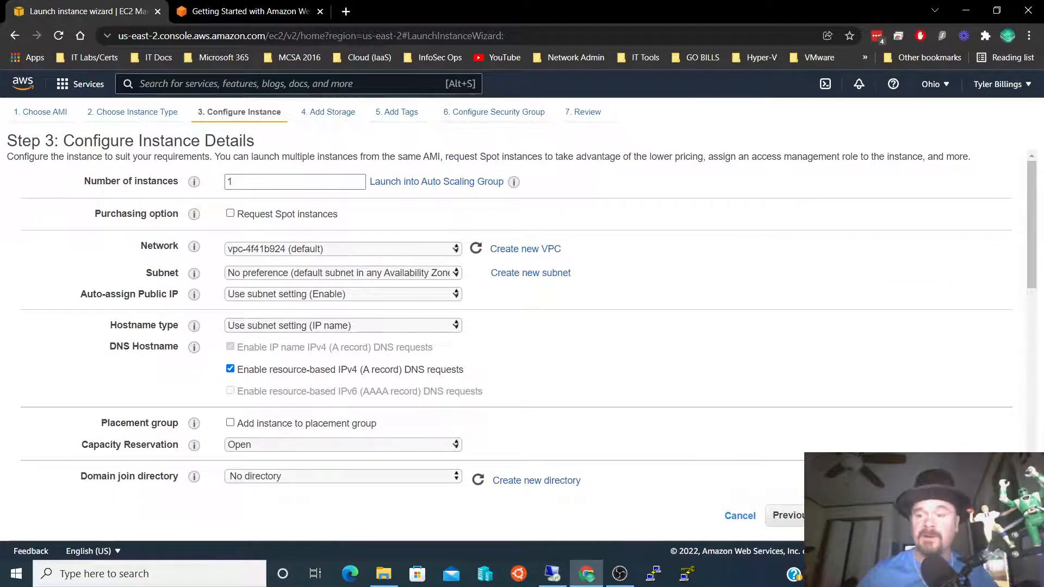
# Step: Accept the default instance details and keep General Purpose SSD (gp2) as the root volume type
pyautogui.click(984, 515)
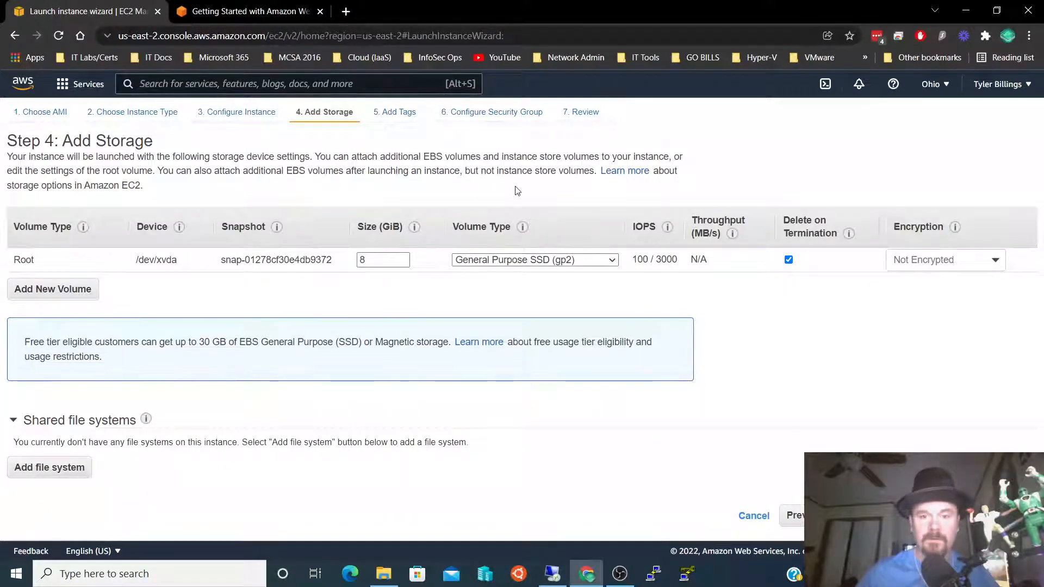
pyautogui.click(585, 260)
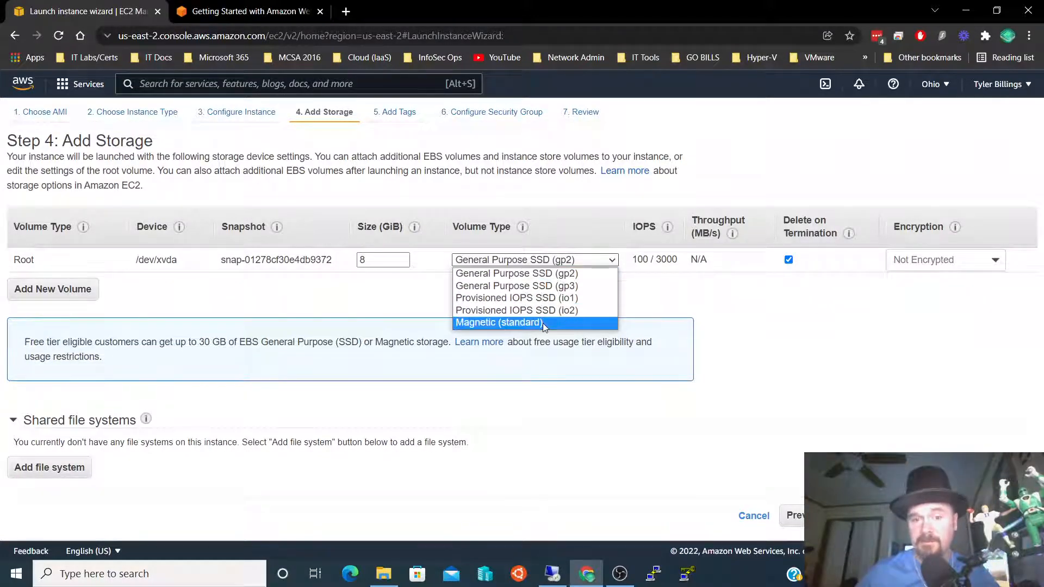
pyautogui.click(583, 274)
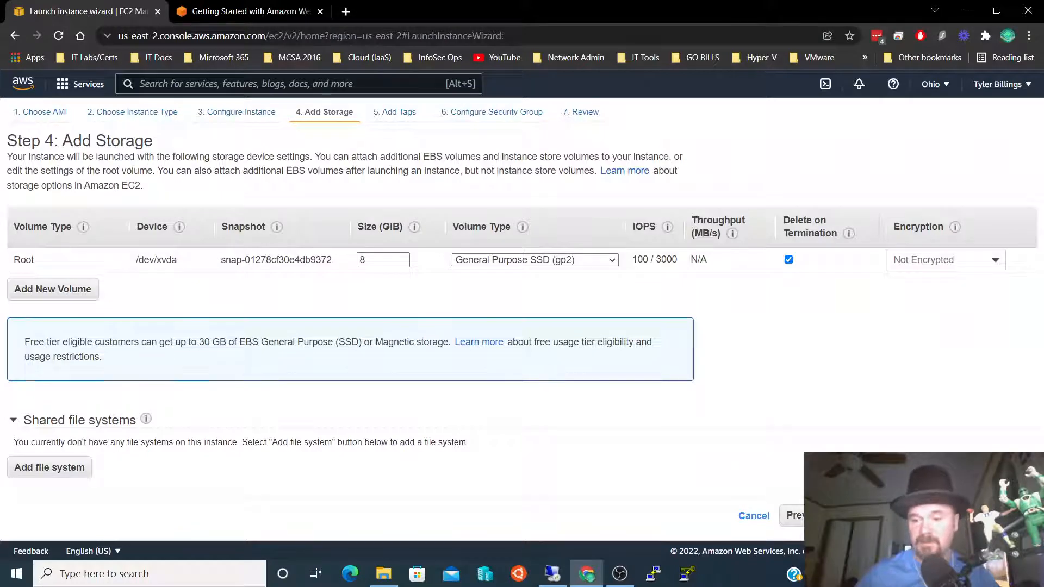
# Step: Leave the tags empty and accept the new default security group with its SSH rule, continuing to the launch review
pyautogui.click(991, 516)
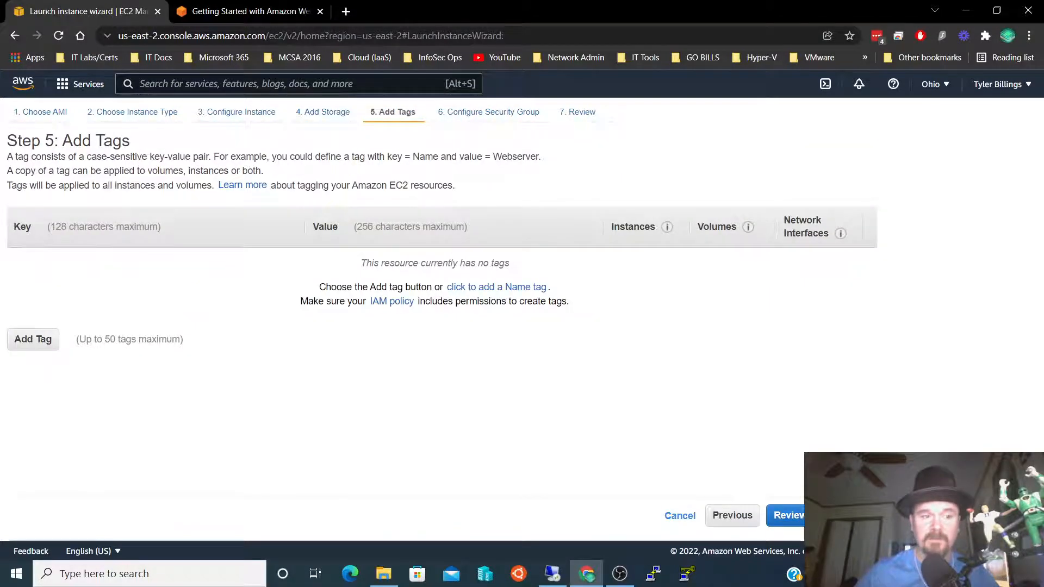
pyautogui.click(991, 515)
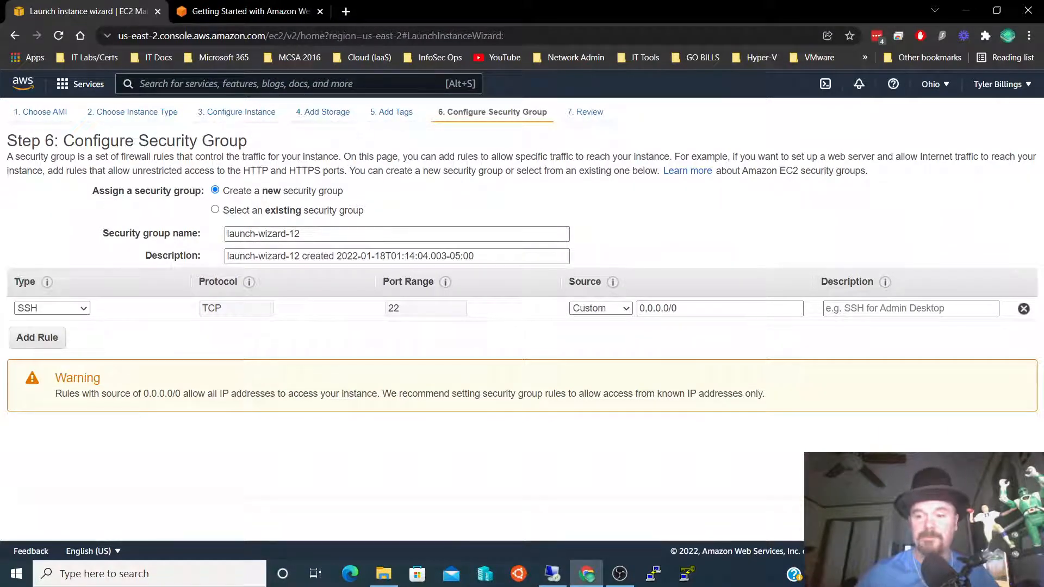
pyautogui.click(991, 523)
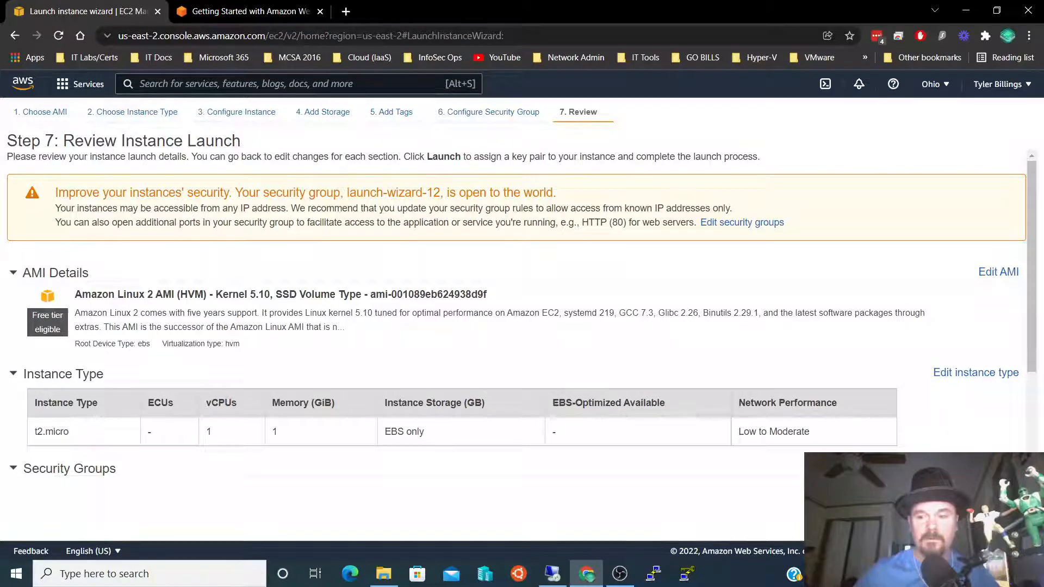
pyautogui.click(953, 524)
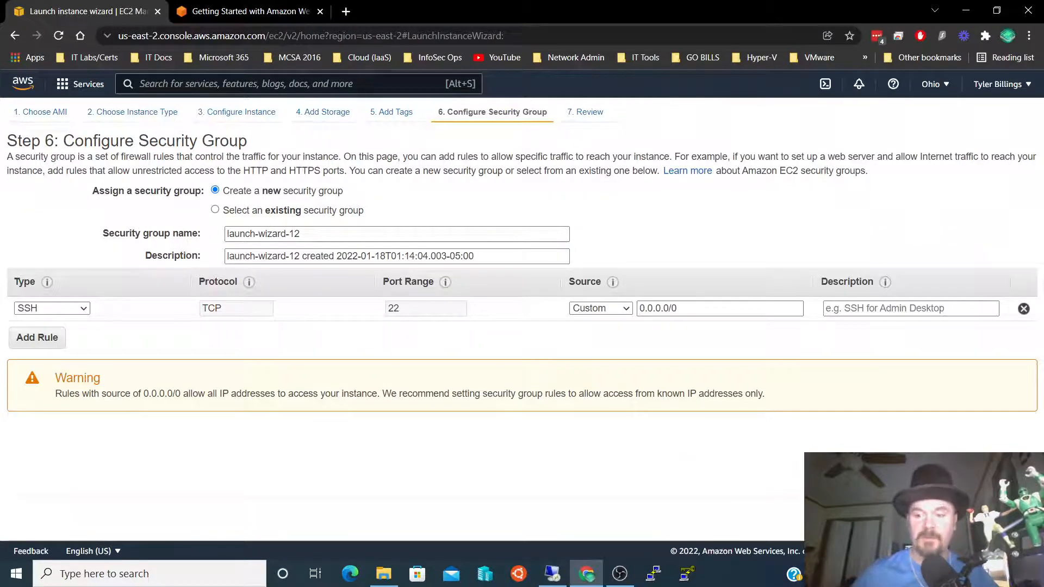
pyautogui.click(987, 524)
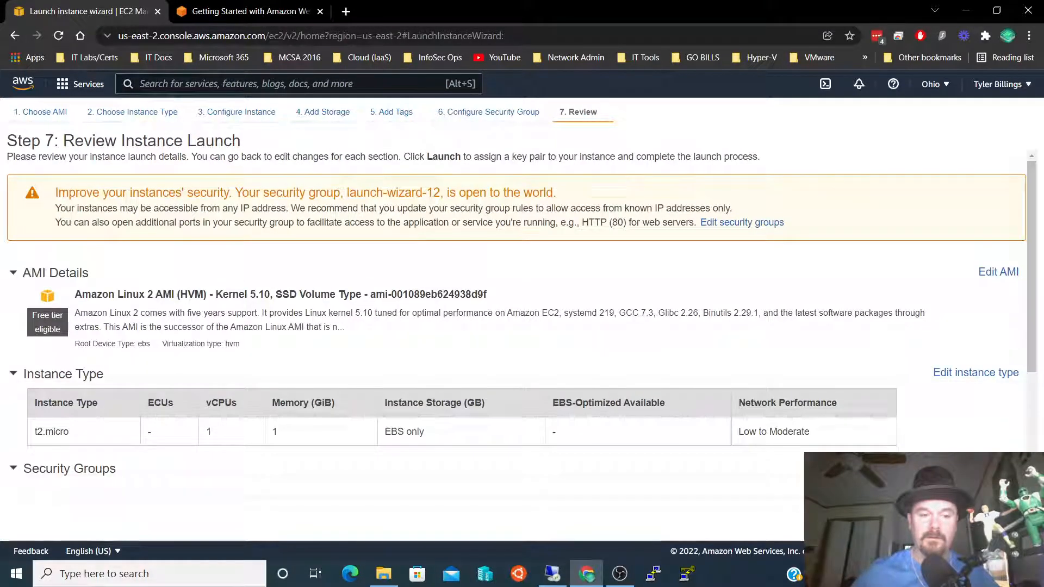
# Step: Create a new RSA key pair named AWSKeyPar4 for the instance and download its PEM file to the AWS folder on the Desktop
pyautogui.click(999, 524)
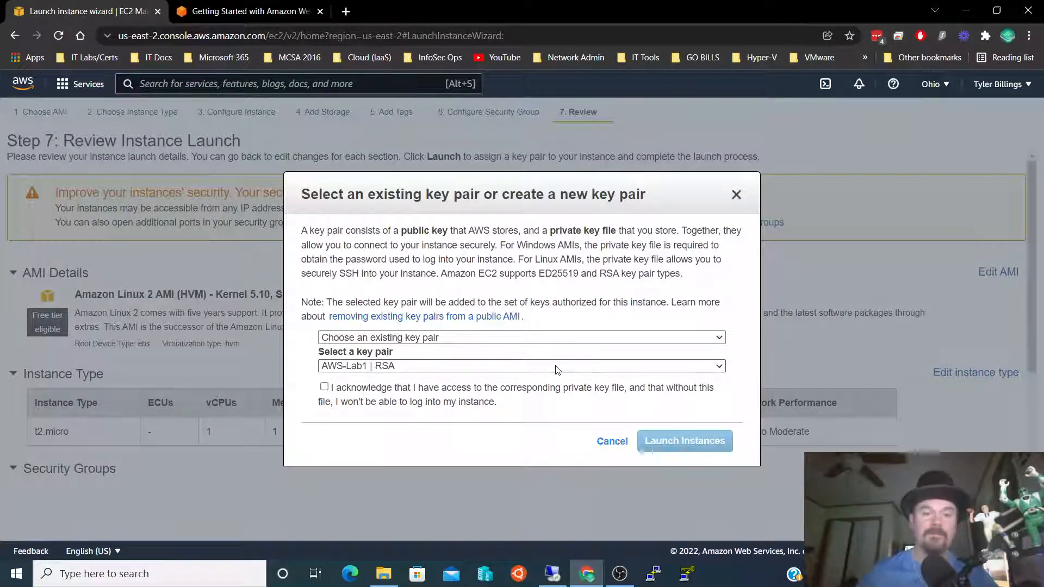
pyautogui.click(473, 338)
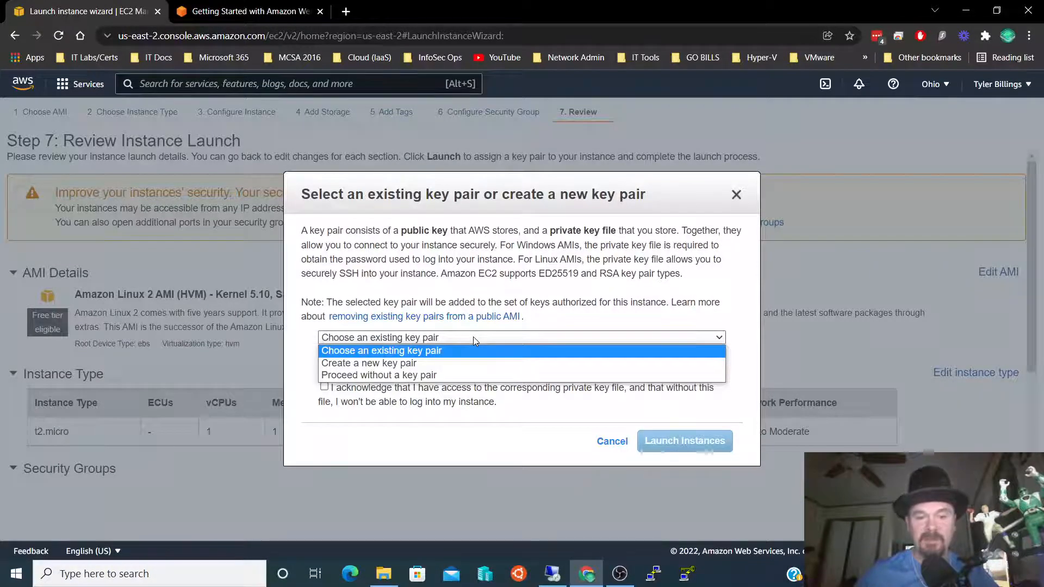
pyautogui.click(433, 367)
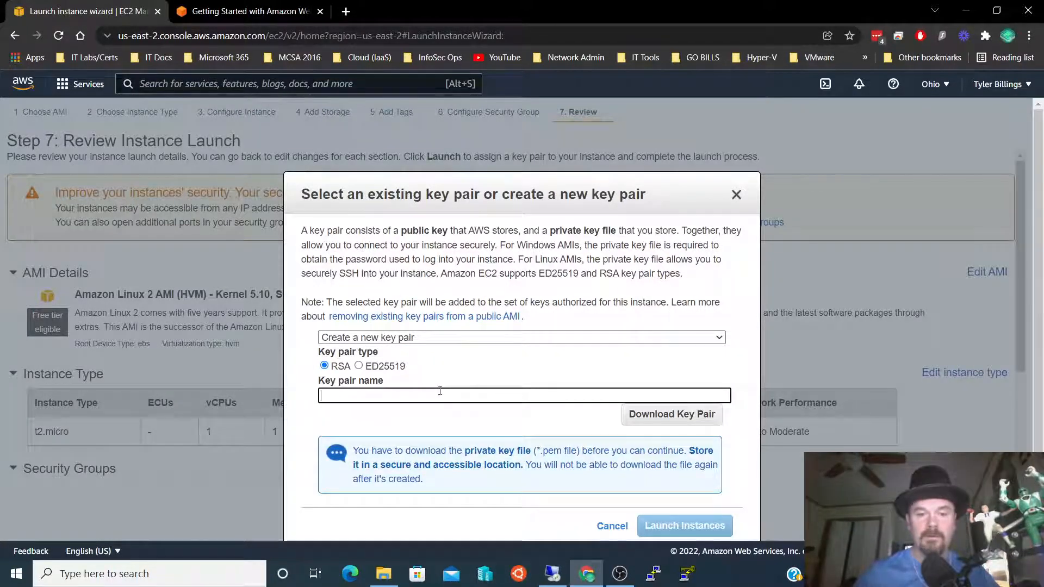
pyautogui.write('AWS')
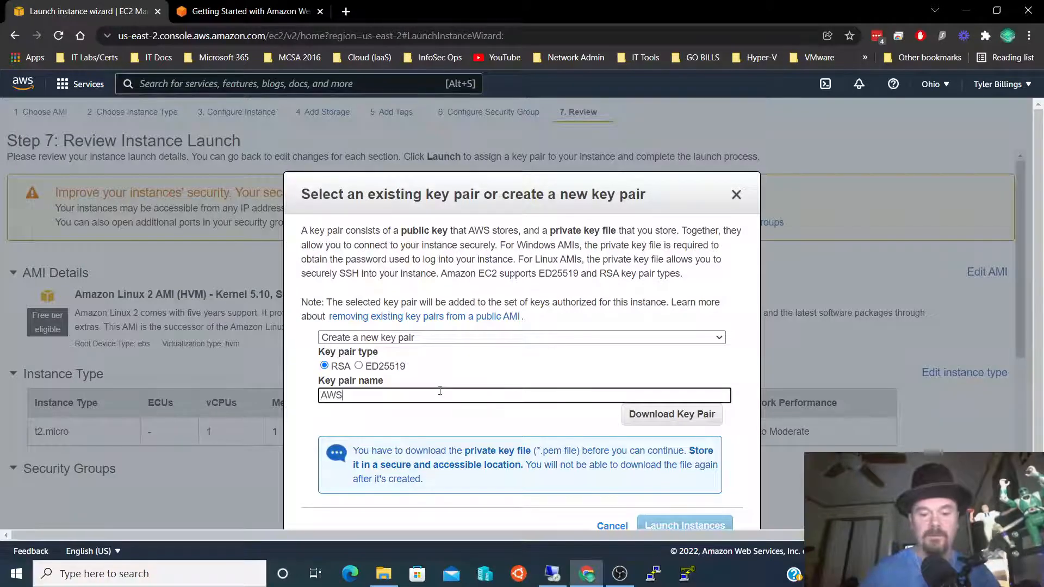
pyautogui.write('KeyPar4')
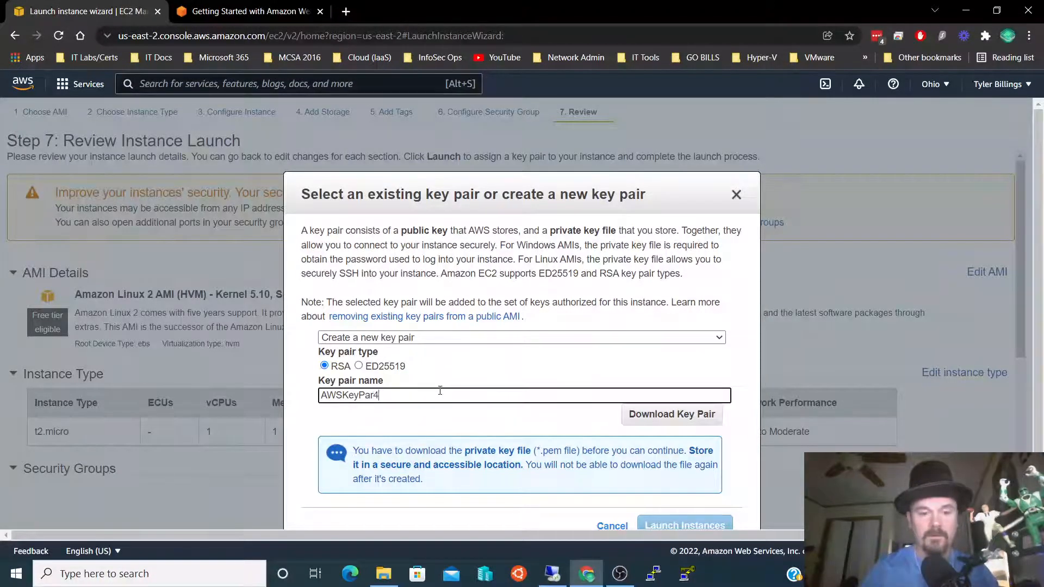
pyautogui.click(679, 419)
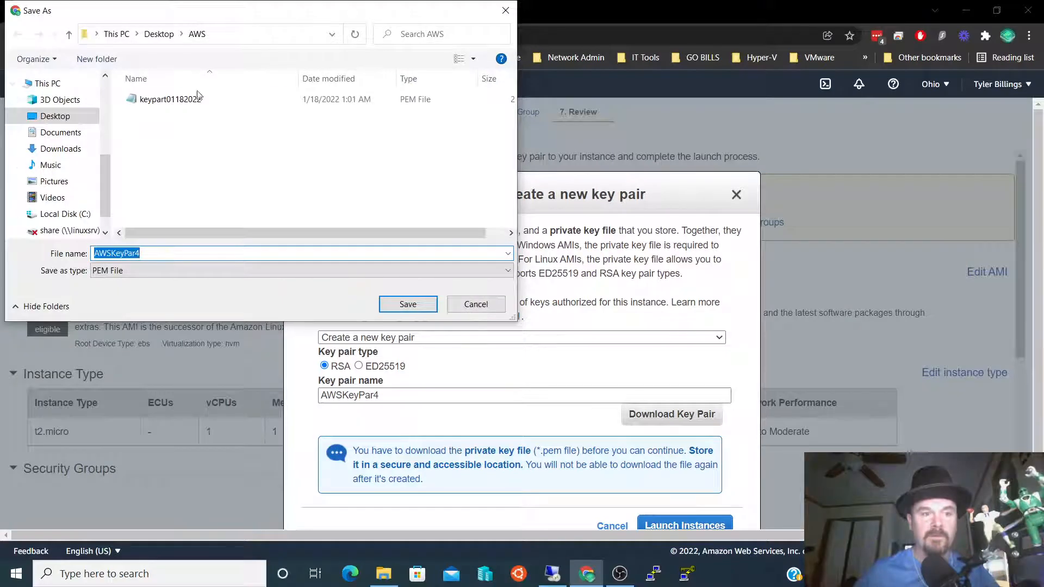
pyautogui.click(409, 304)
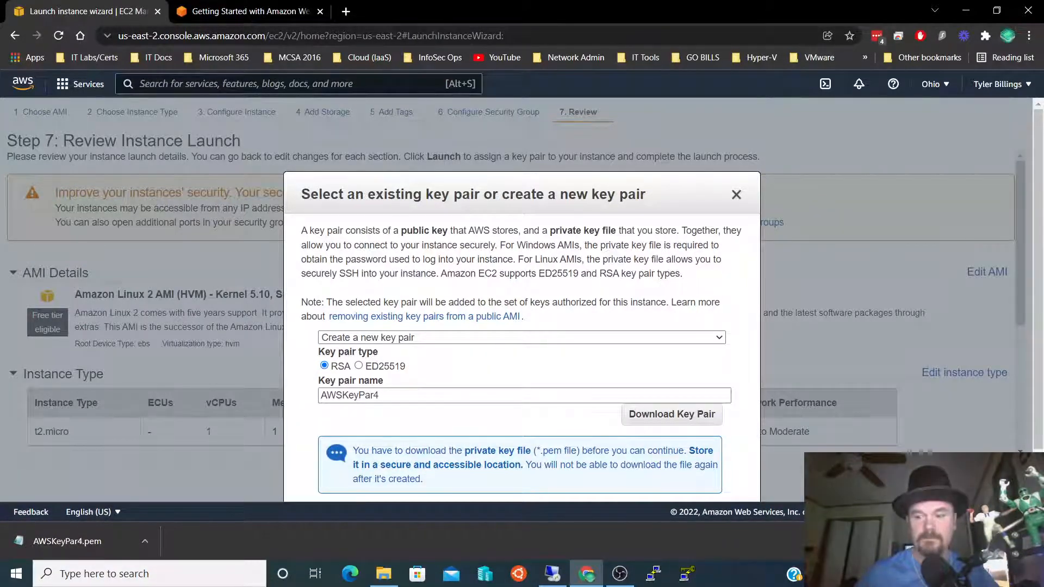
# Step: Dismiss the download notice and launch the instance with the new key pair
pyautogui.click(1030, 541)
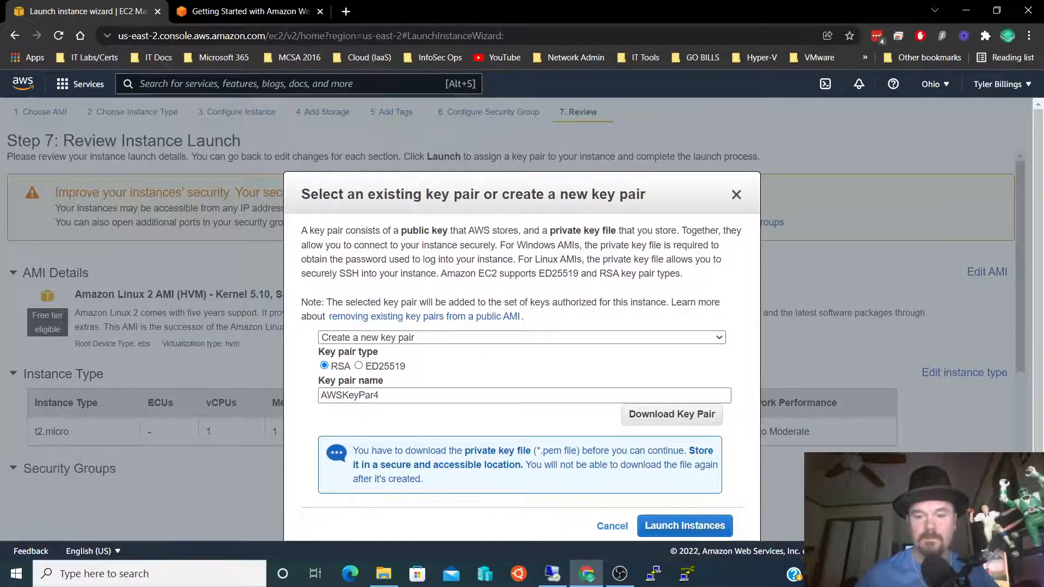
pyautogui.click(687, 529)
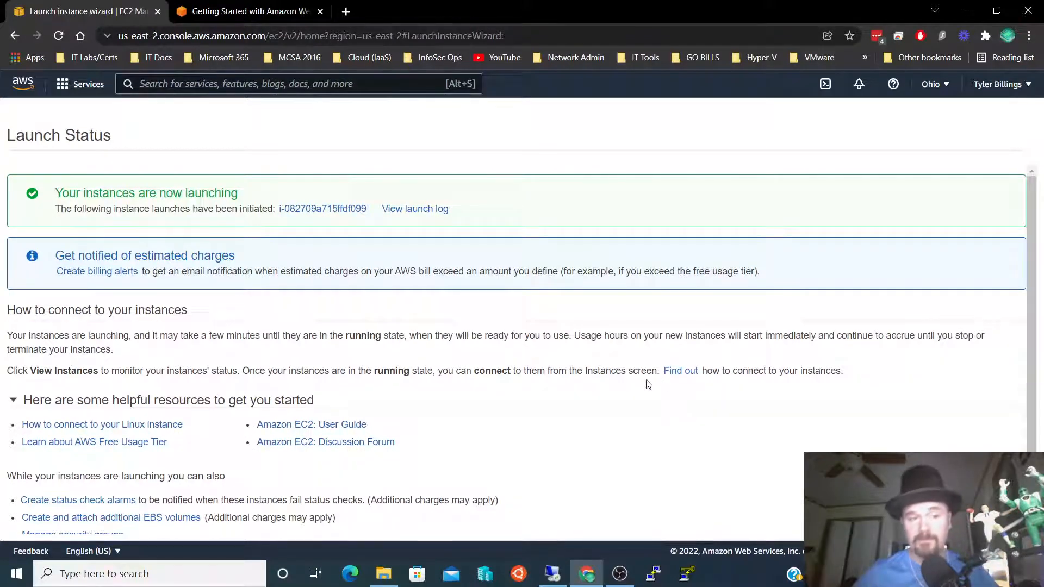
pyautogui.scroll(-1, 648, 384)
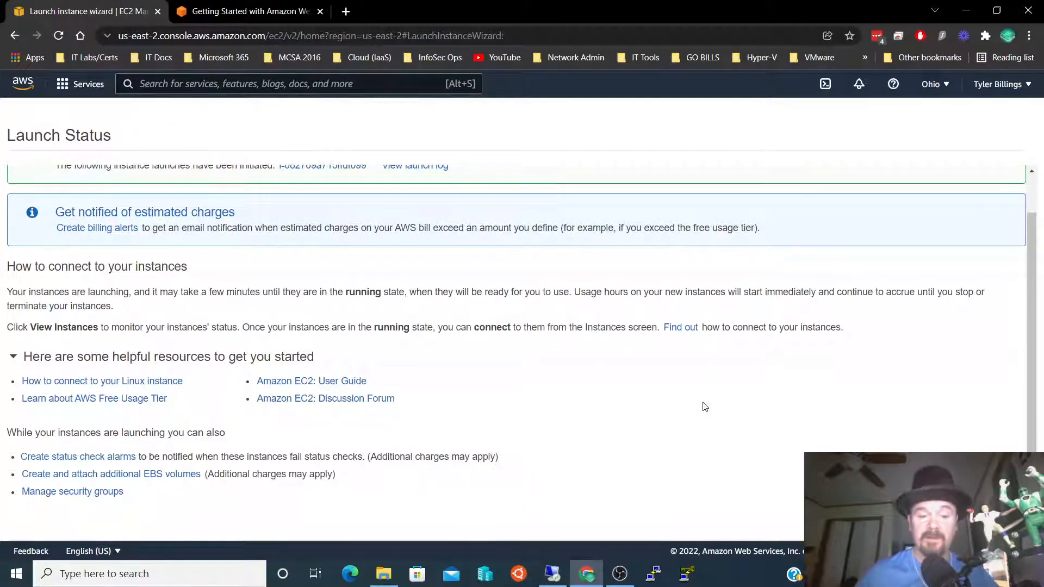
pyautogui.click(686, 576)
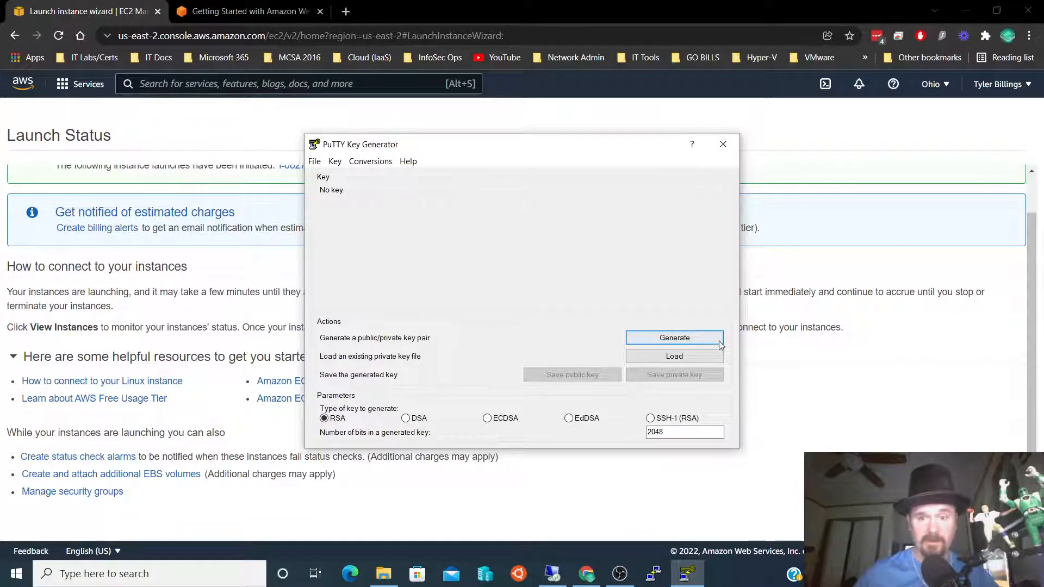
pyautogui.click(662, 342)
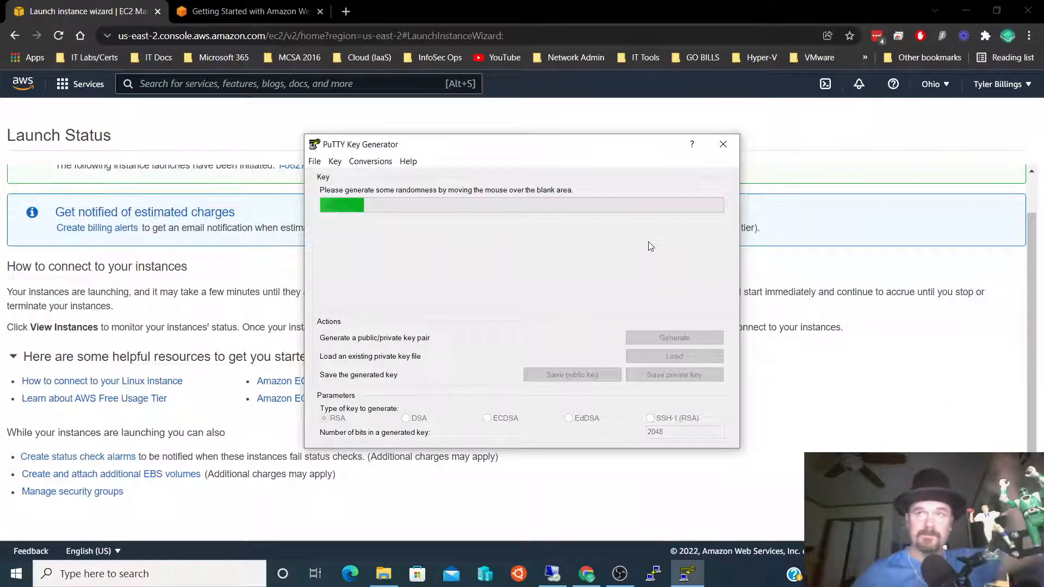
pyautogui.click(732, 143)
# Step: Open PuTTY Key Generator and load the AWSKeyPar4 PEM file from the AWS folder, with all file types listed
pyautogui.click(686, 575)
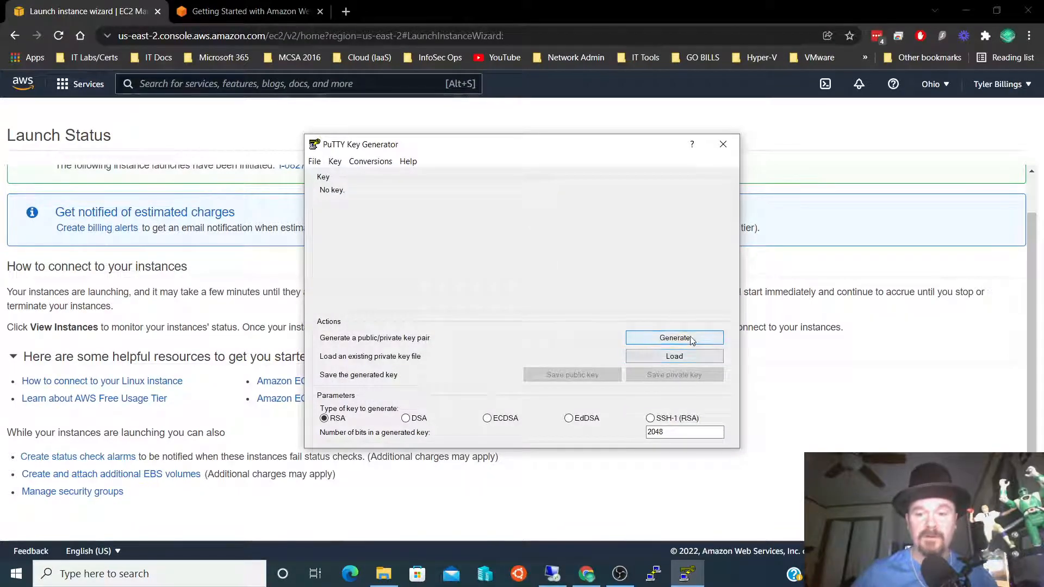
pyautogui.click(676, 359)
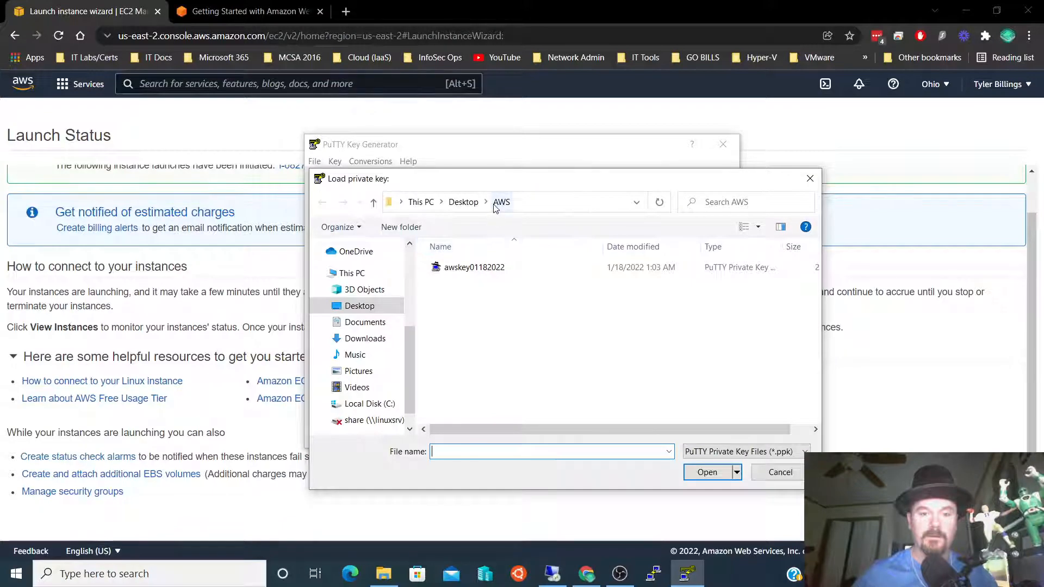
pyautogui.click(745, 451)
pyautogui.click(707, 475)
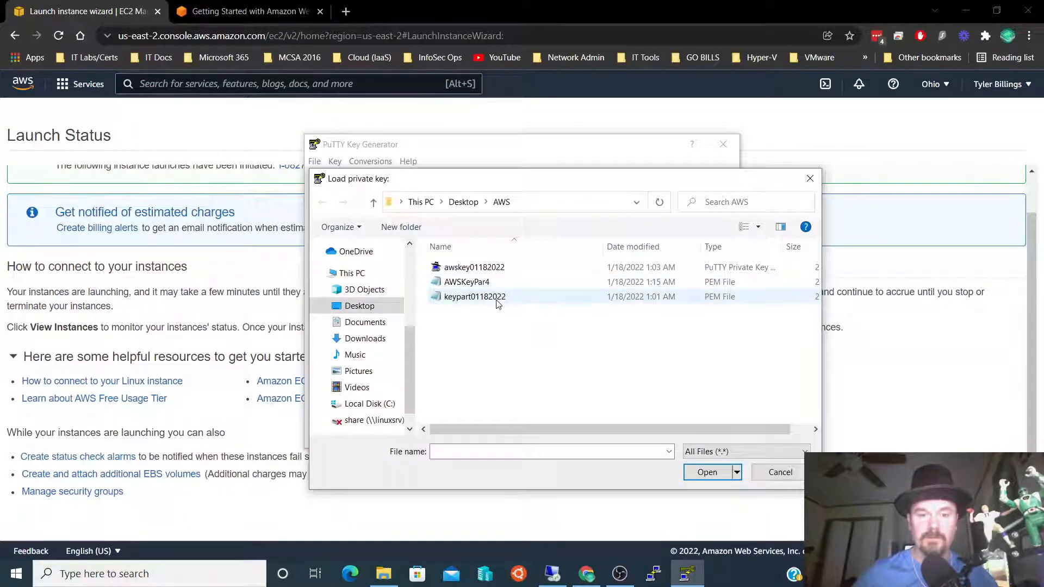
pyautogui.doubleClick(510, 281)
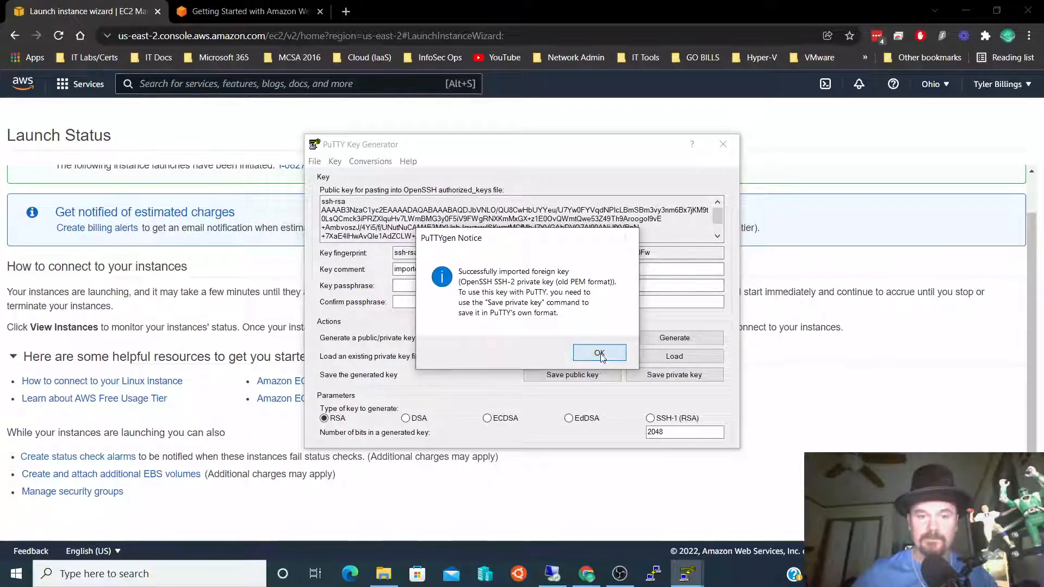
pyautogui.click(598, 353)
# Step: Enter a key passphrase for the imported key and repeat it in the confirmation field
pyautogui.write('••')
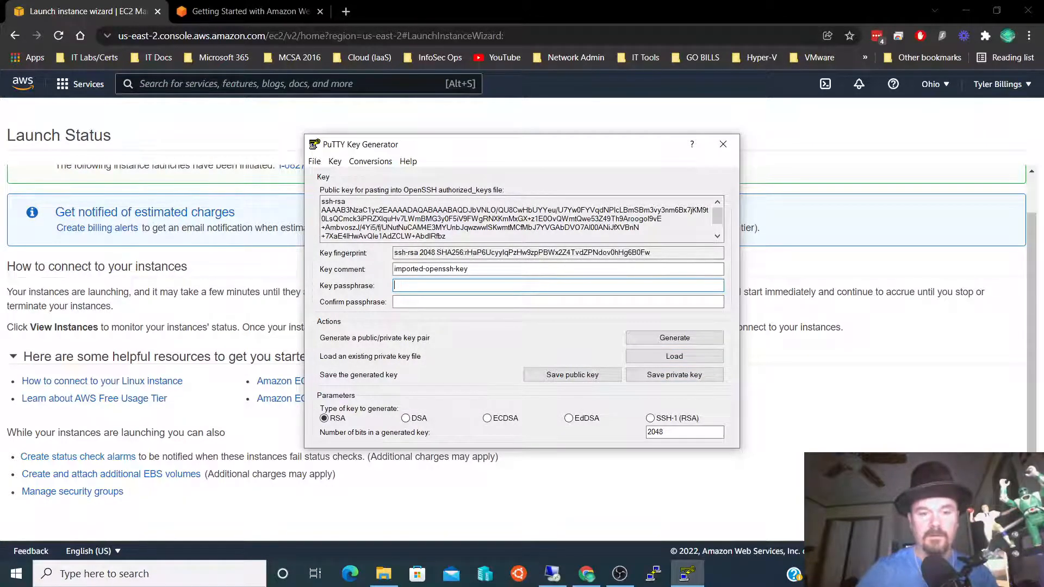
pyautogui.write('•')
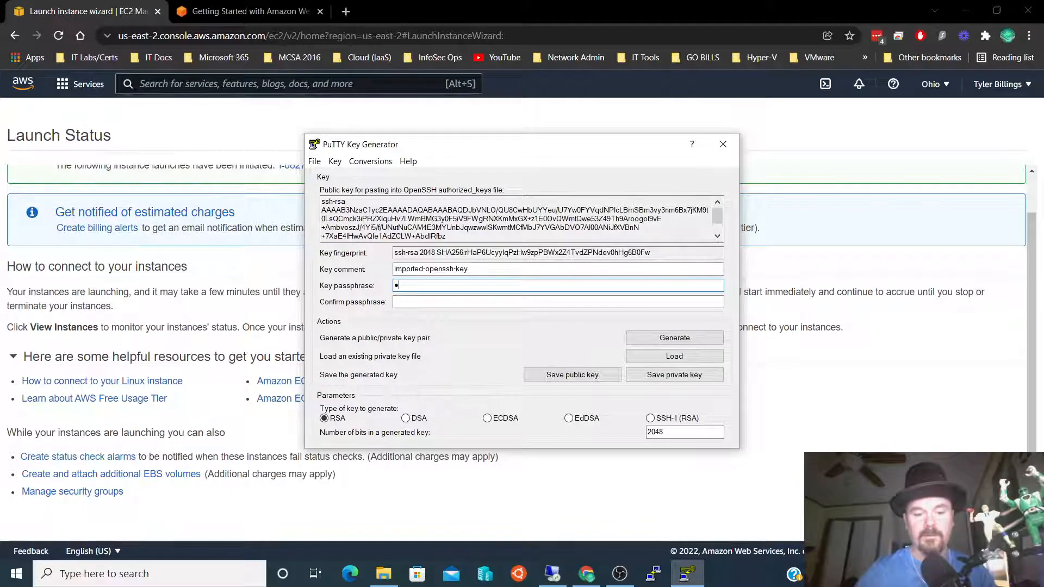
pyautogui.press('BackSpace')
pyautogui.write('••')
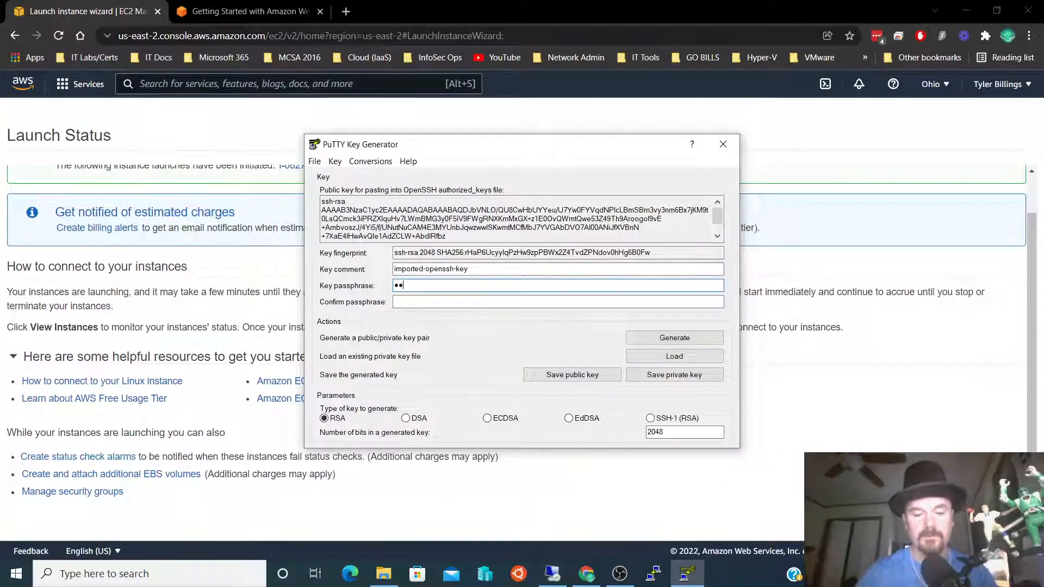
pyautogui.write('••••••••')
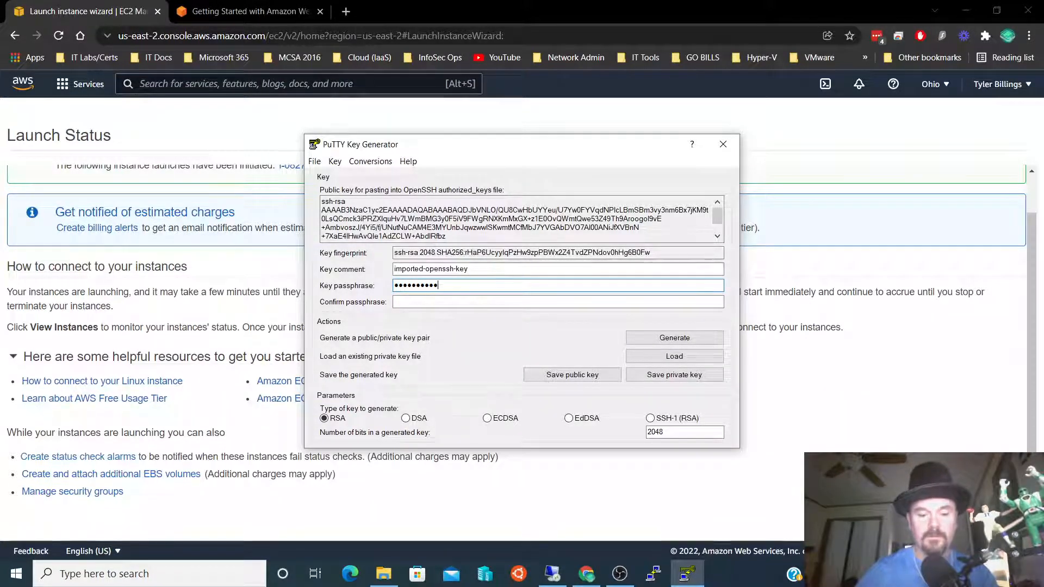
pyautogui.press('Tab')
pyautogui.write('••••••••')
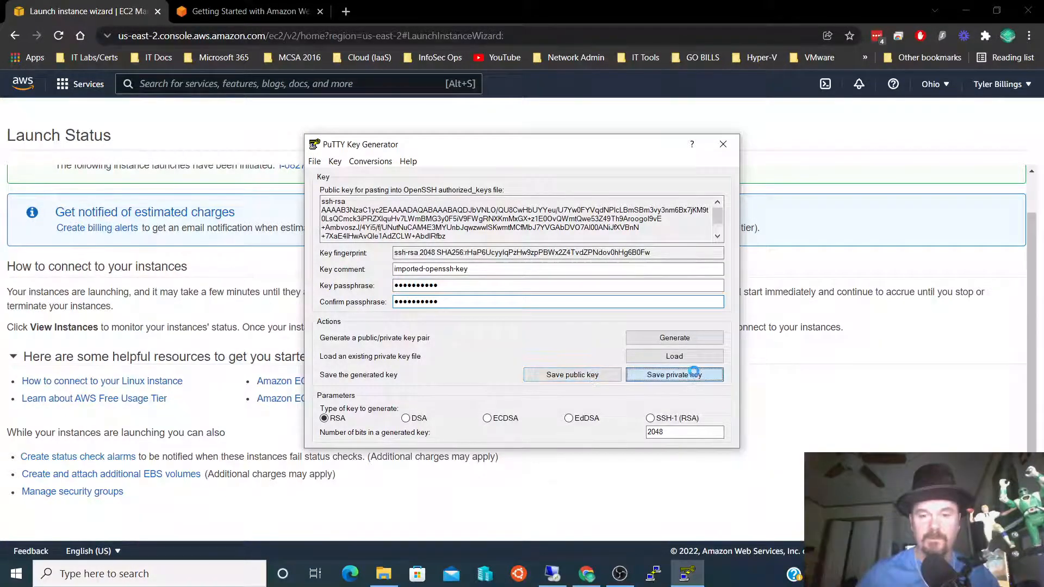
# Step: Save the private key as a PuTTY private key file named AWSKeyPar4 in the AWS folder and close the key generator
pyautogui.click(692, 374)
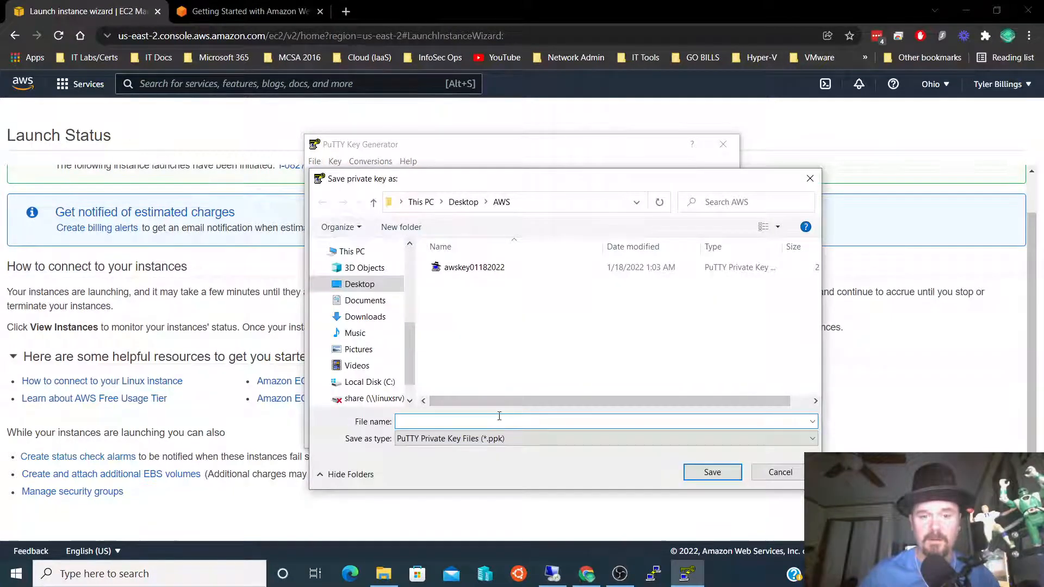
pyautogui.write('A')
pyautogui.press('Down')
pyautogui.press('Down')
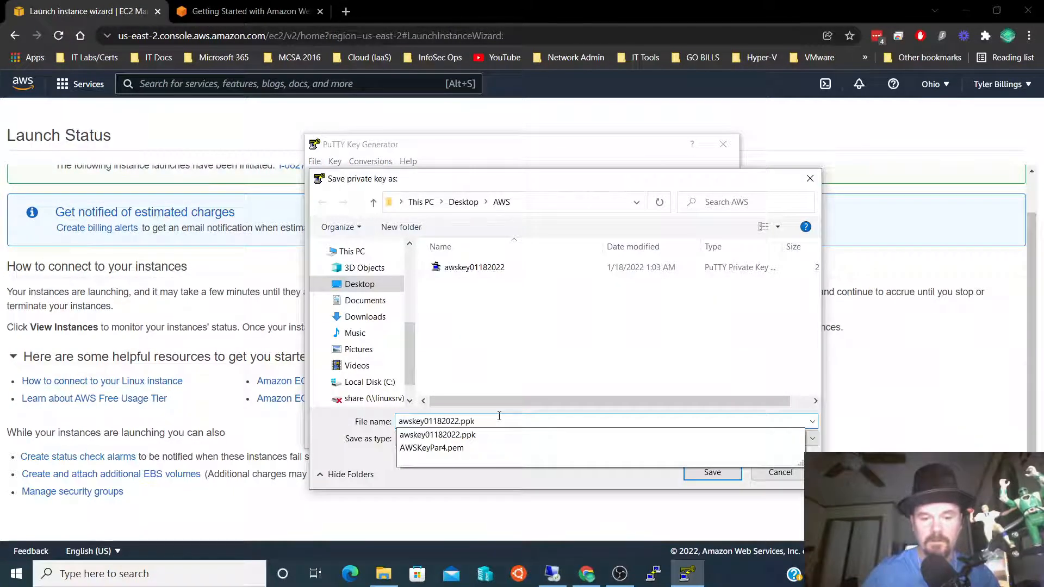
pyautogui.press('BackSpace')
pyautogui.press('BackSpace')
pyautogui.press('BackSpace')
pyautogui.press('BackSpace')
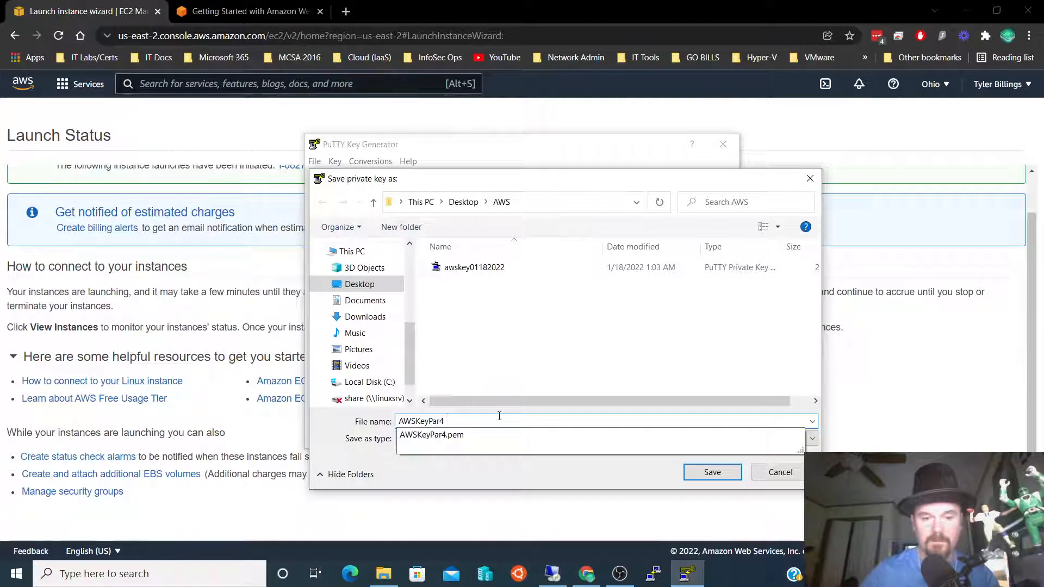
pyautogui.press('Return')
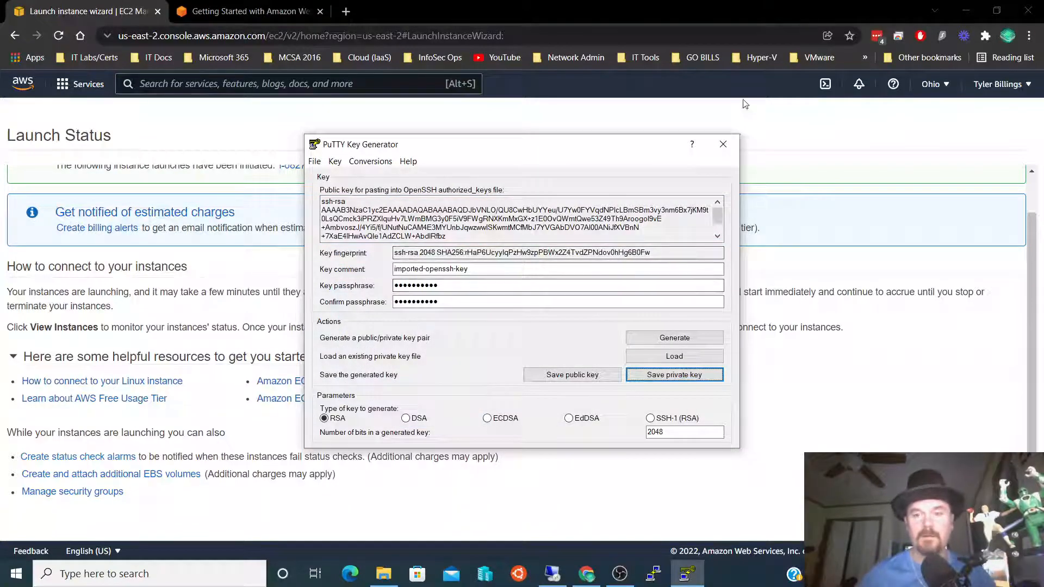
pyautogui.click(723, 145)
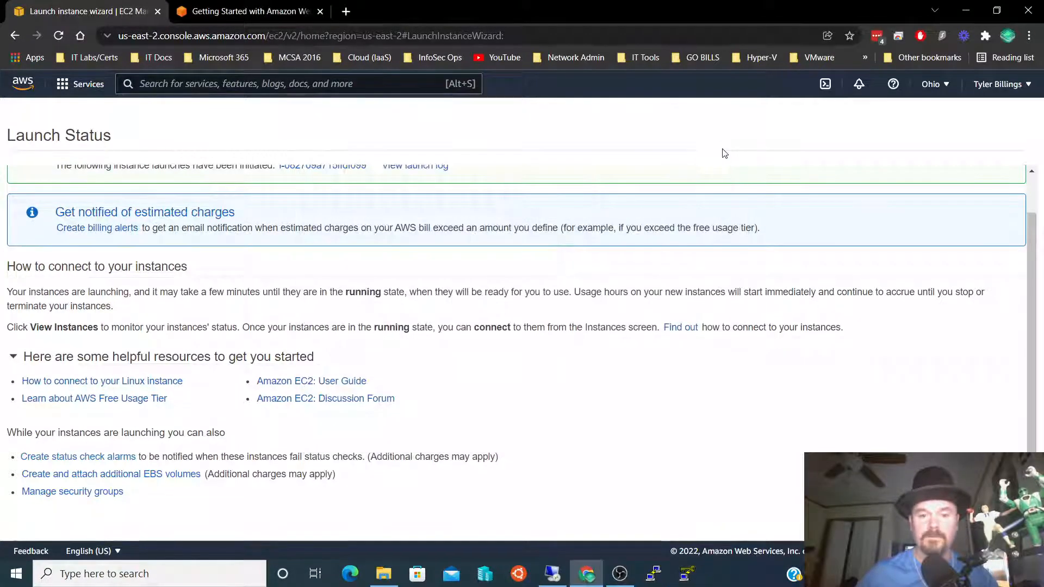
# Step: Switch to File Explorer and open the AWS folder on the Desktop
pyautogui.click(384, 574)
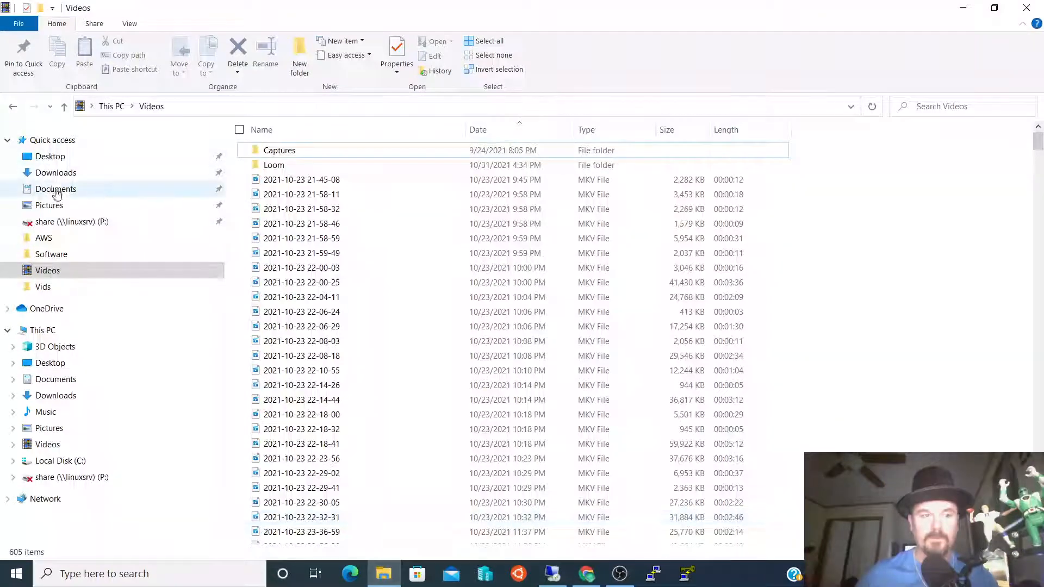
pyautogui.click(50, 156)
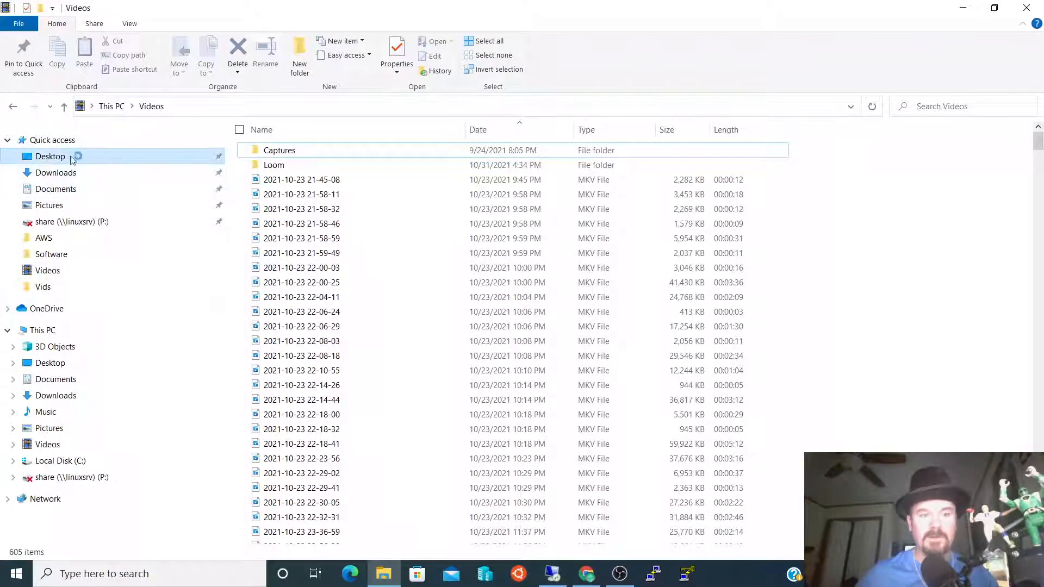
pyautogui.doubleClick(322, 152)
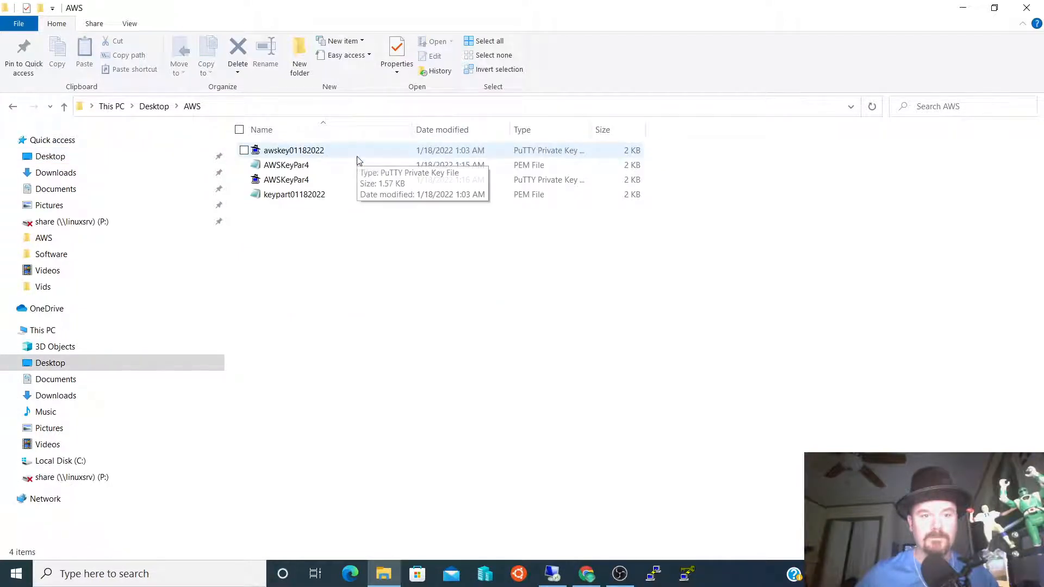
# Step: Load the AWSKeyPar4 PuTTY private key file into Pageant, unlocking it with the key passphrase
pyautogui.click(309, 195)
pyautogui.click(313, 181)
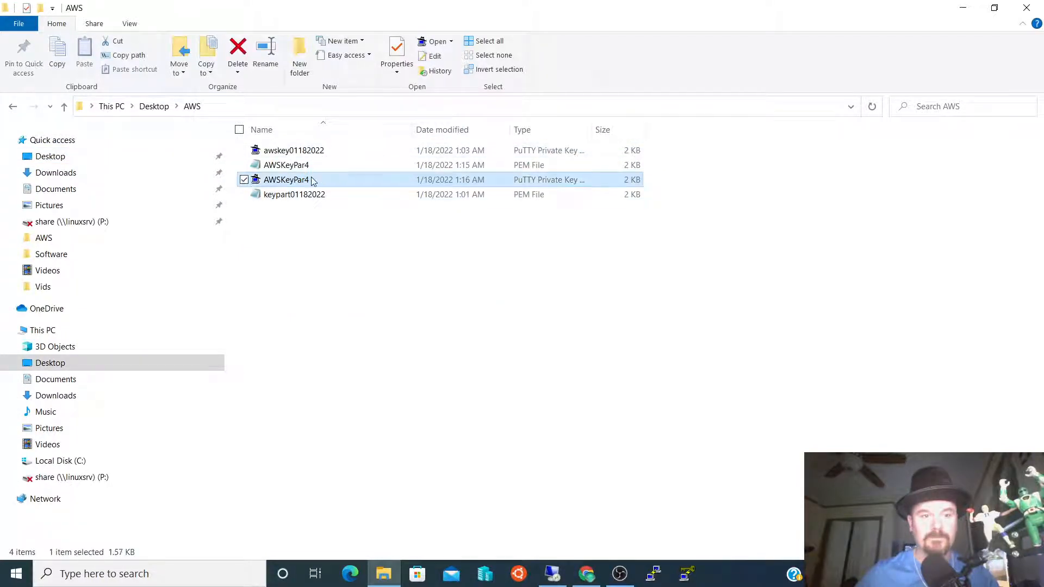
pyautogui.rightClick(313, 181)
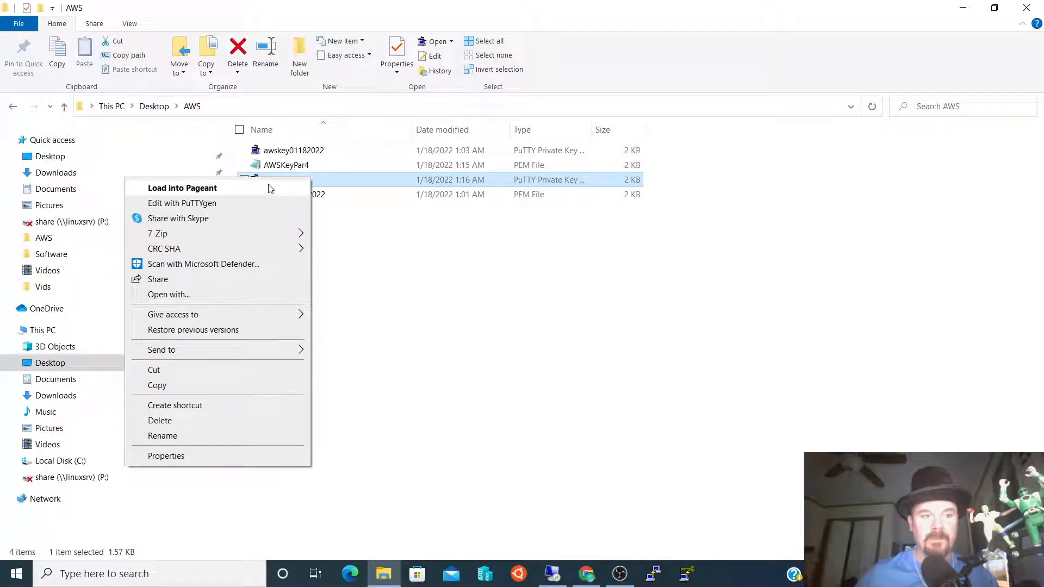
pyautogui.click(270, 188)
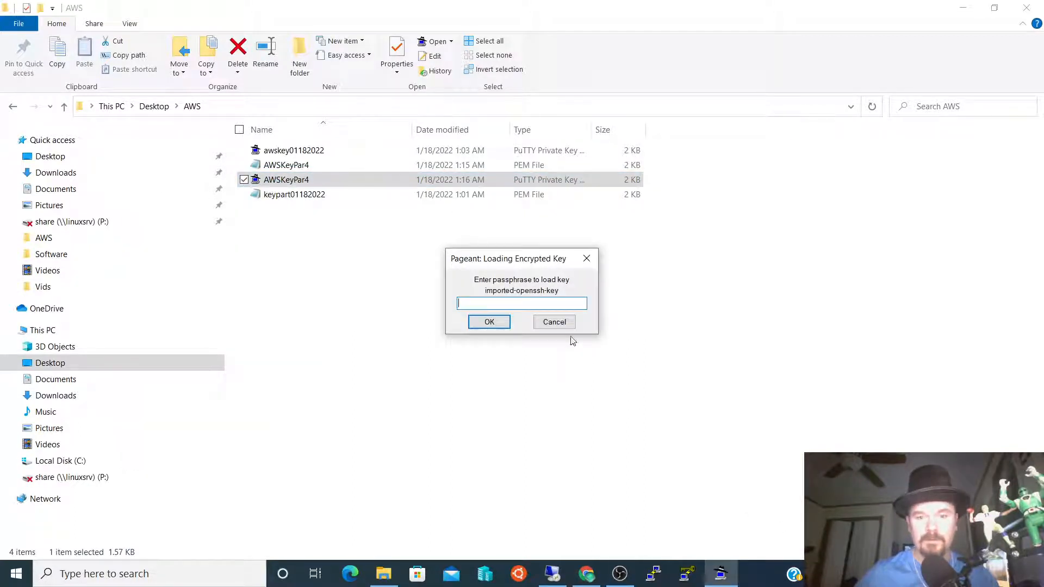
pyautogui.write('*******')
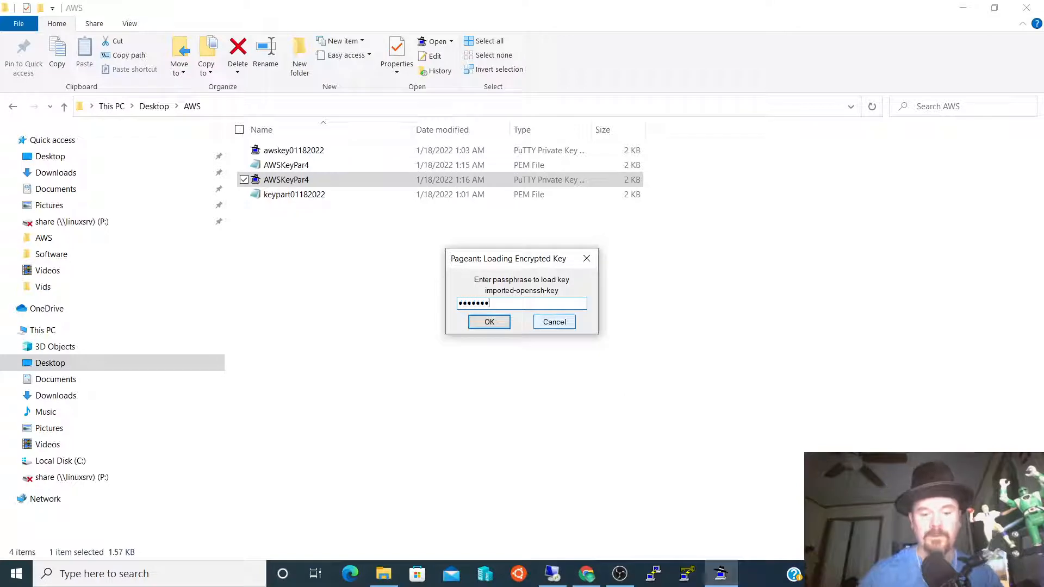
pyautogui.press('Return')
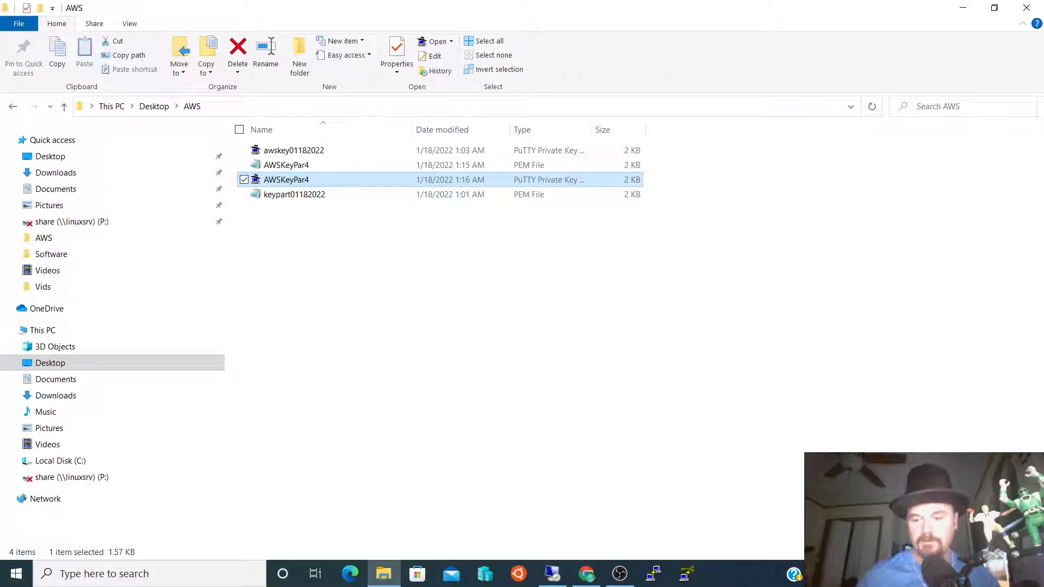
pyautogui.click(815, 574)
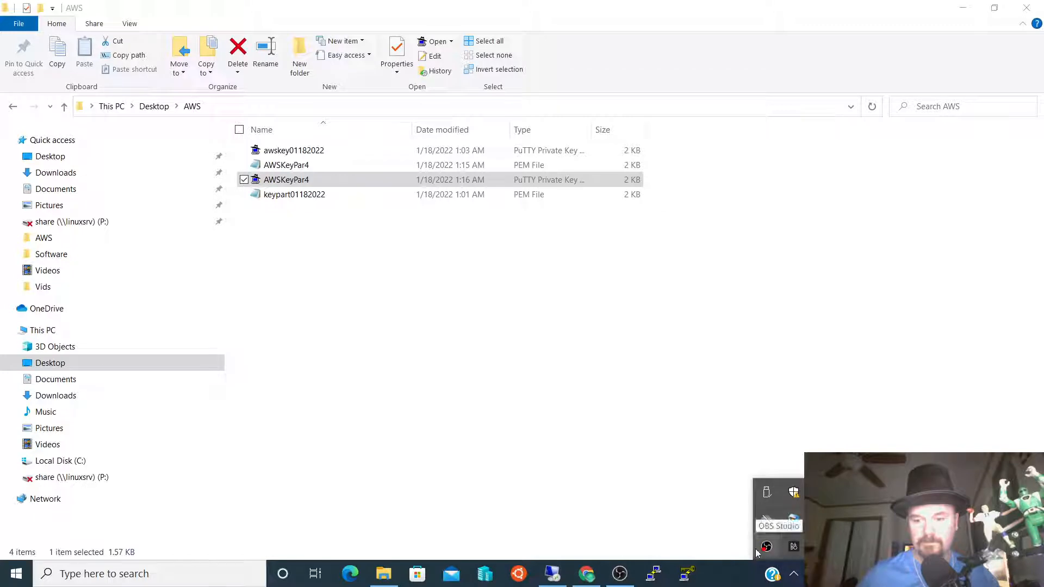
pyautogui.click(660, 383)
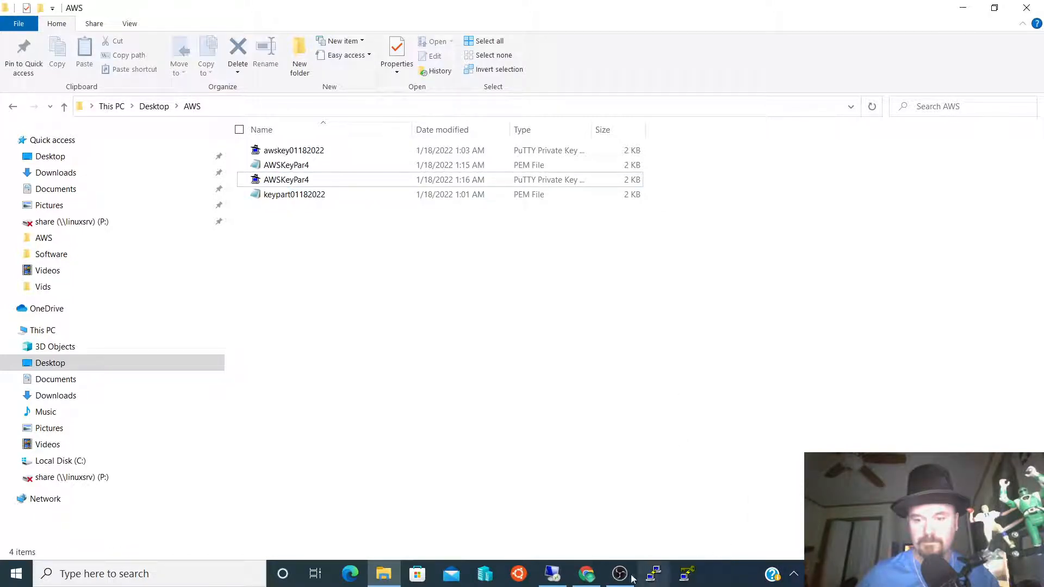
# Step: Switch to Chrome and open the details of the running t2.micro instance from the EC2 instances list
pyautogui.click(599, 573)
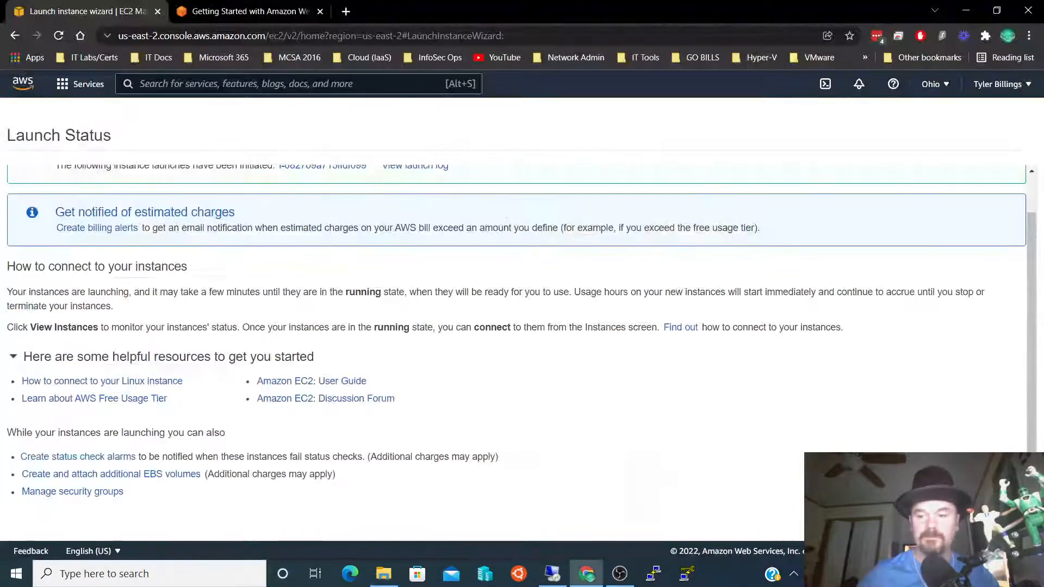
pyautogui.click(990, 524)
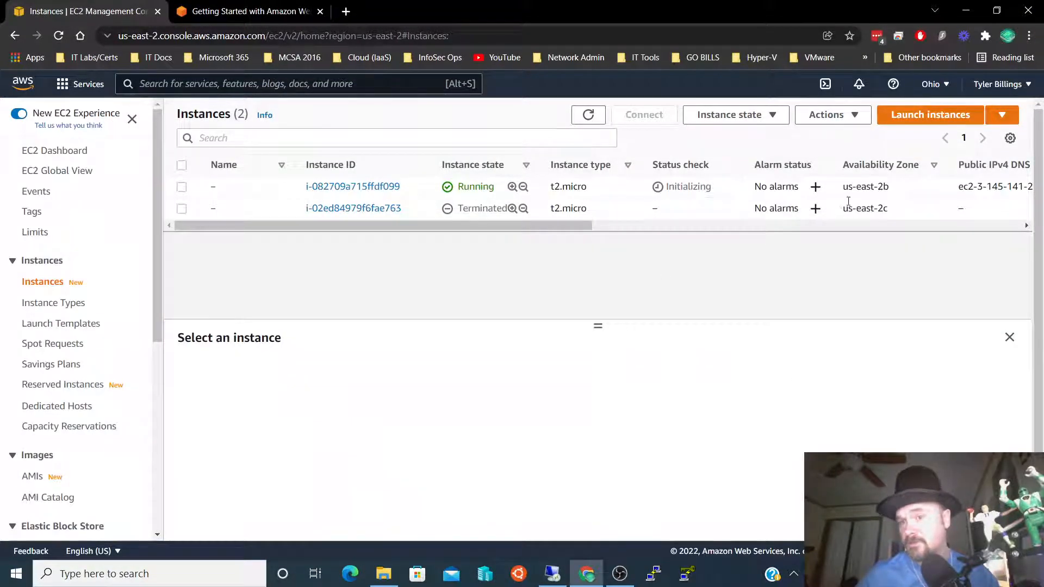
pyautogui.click(355, 187)
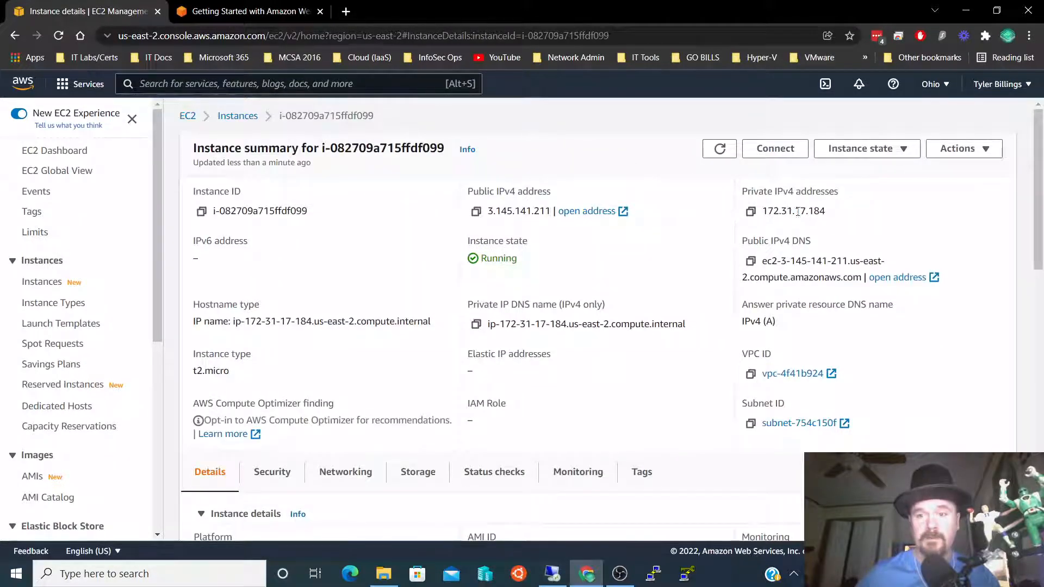
# Step: Copy the instance's public IPv4 address, switch to PuTTY and enter it as the SSH host, 3.145.141.211
pyautogui.doubleClick(517, 211)
pyautogui.rightClick(537, 217)
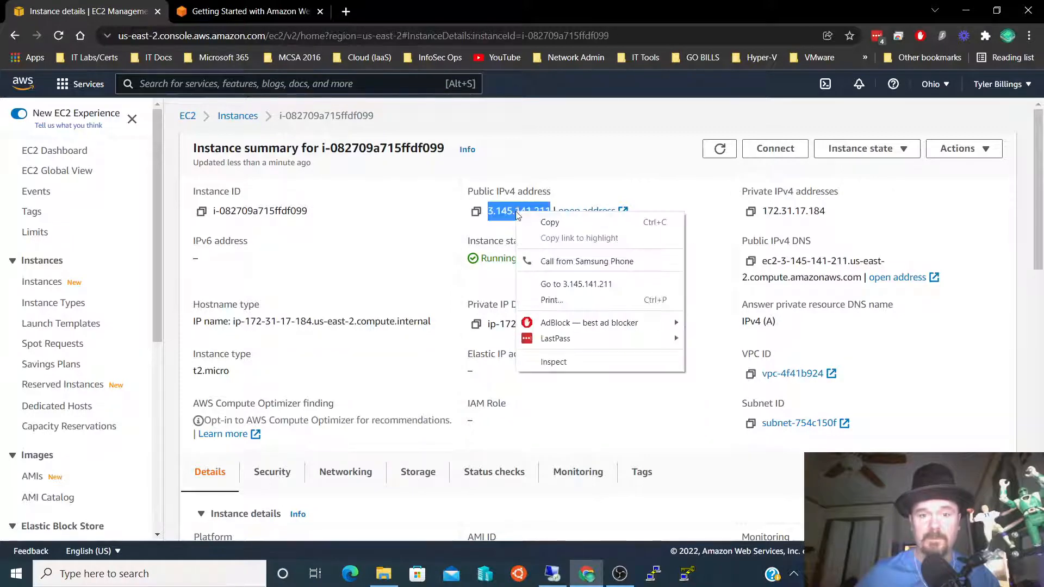
pyautogui.click(542, 224)
pyautogui.click(653, 573)
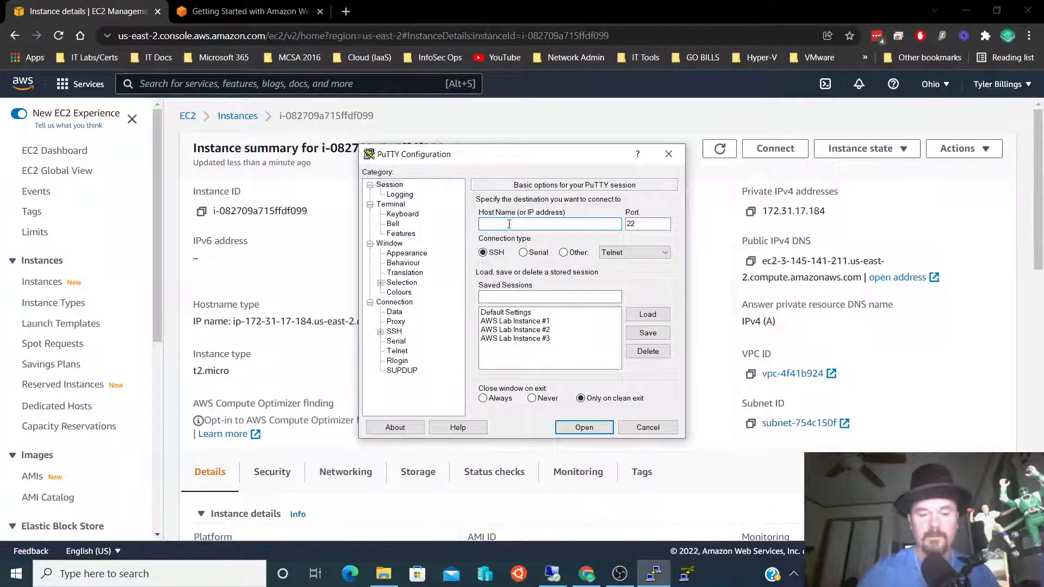
pyautogui.hotkey('ctrl', 'v')
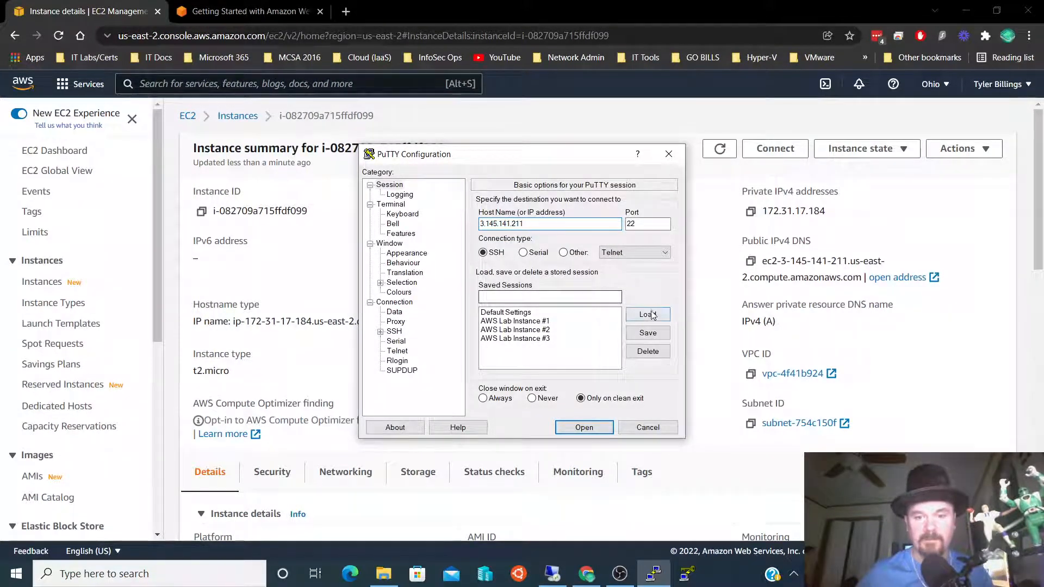
# Step: Save the connection settings as a session named AWS Lab Instance #4
pyautogui.click(565, 295)
pyautogui.write('AWS Lab')
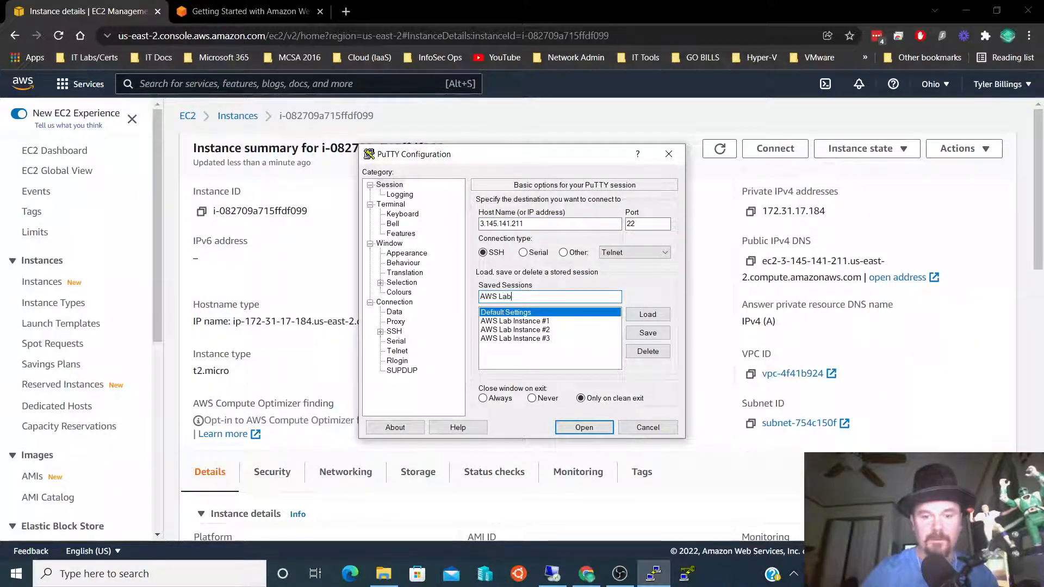
pyautogui.write(' Instance')
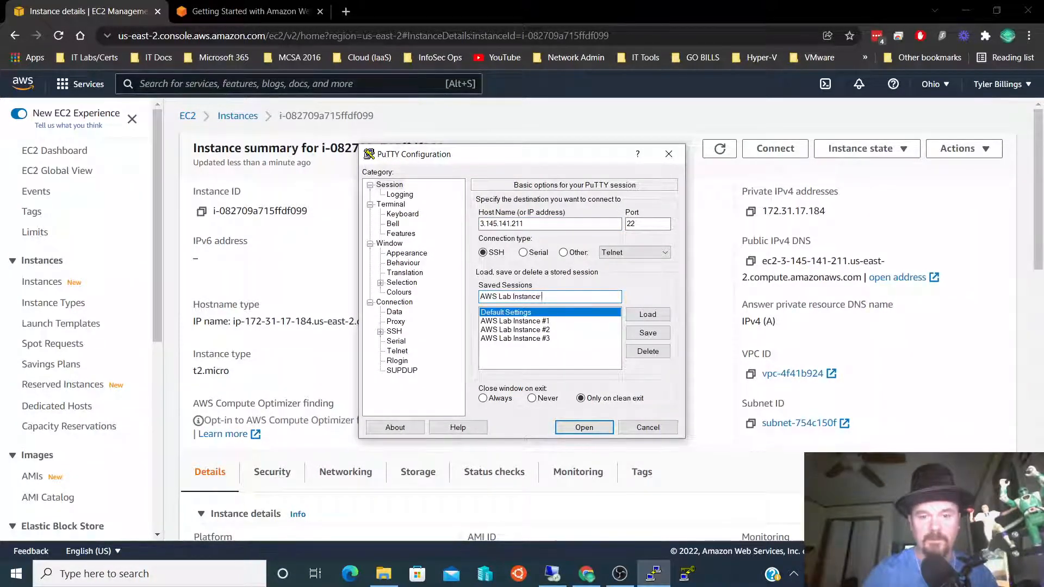
pyautogui.write(' #4')
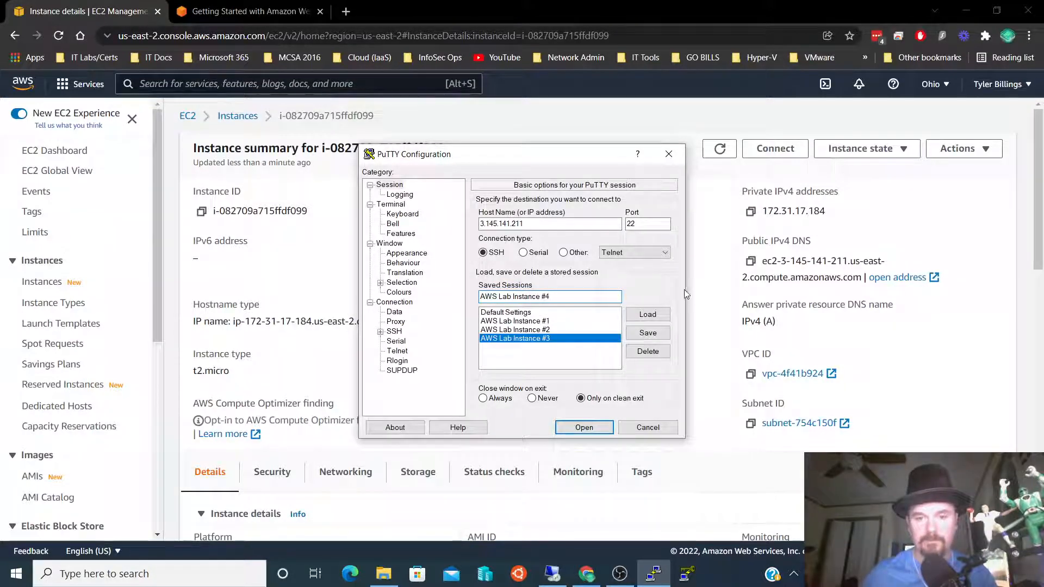
pyautogui.click(648, 333)
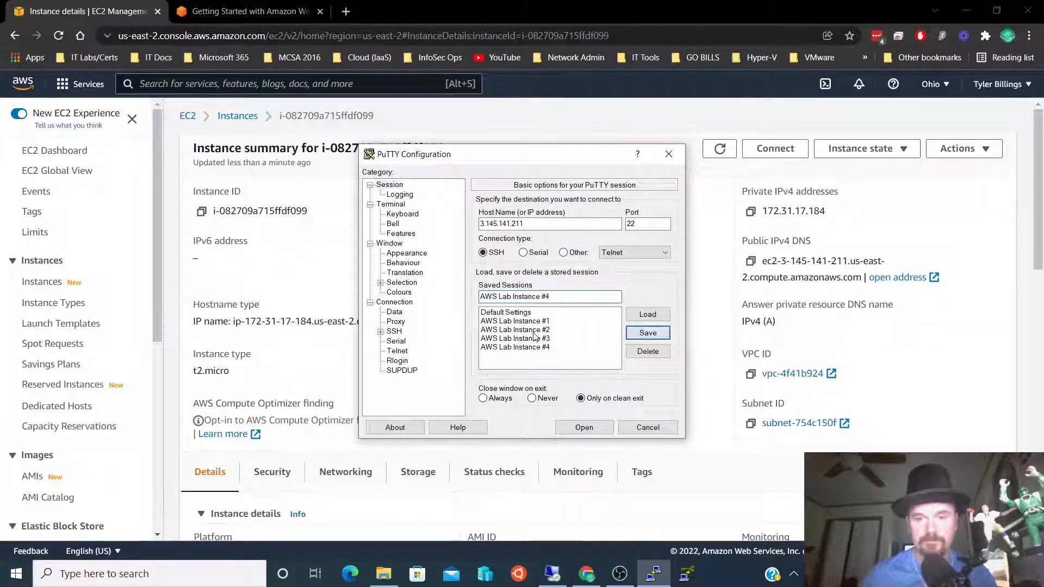
# Step: Load the saved session AWS Lab Instance #3 and examine the user name prefix in its host name
pyautogui.click(535, 338)
pyautogui.click(648, 314)
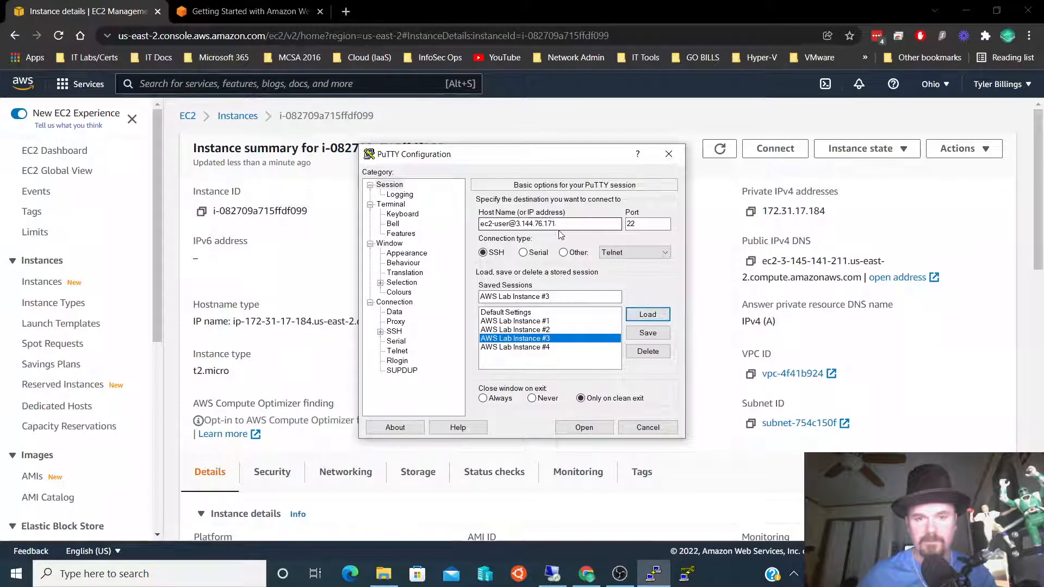
pyautogui.click(511, 224)
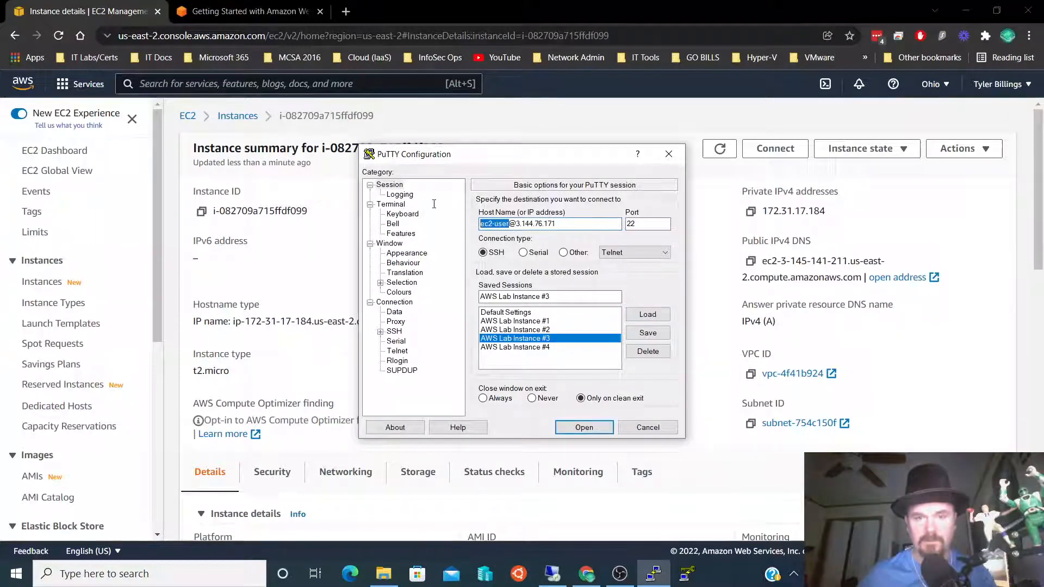
pyautogui.click(549, 347)
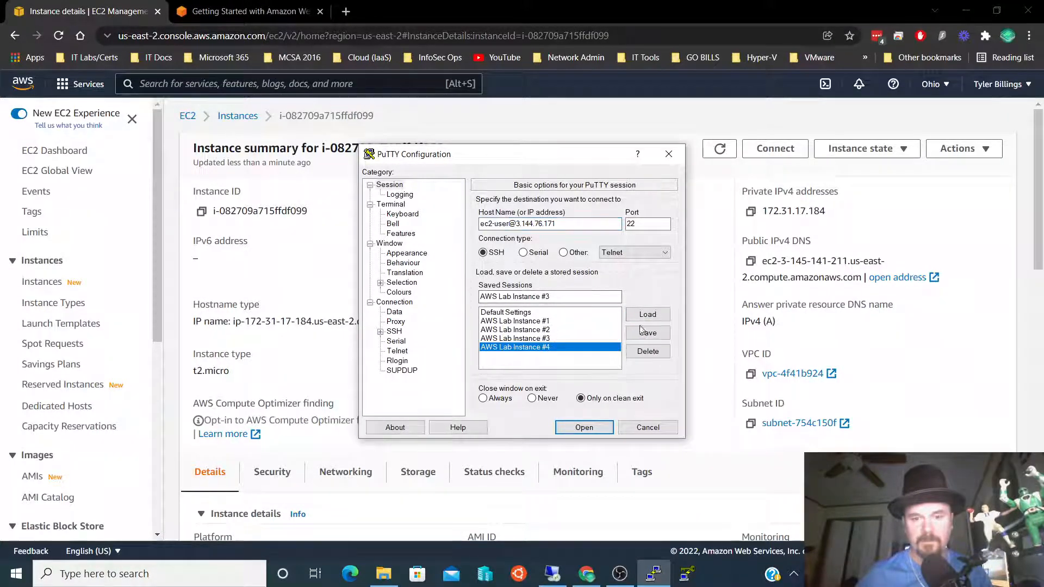
pyautogui.click(648, 315)
pyautogui.click(481, 225)
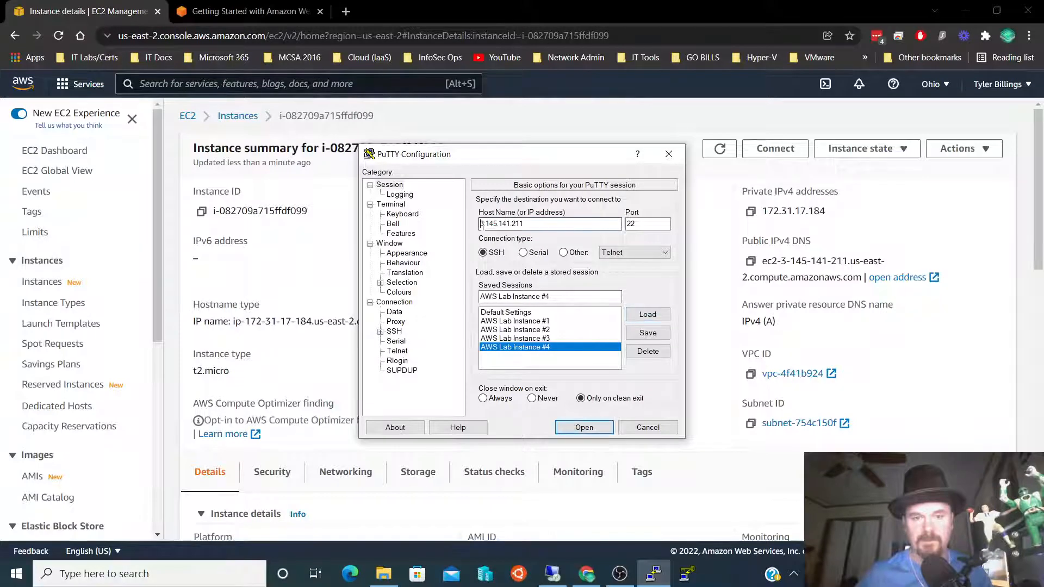
pyautogui.write('ec2-user@')
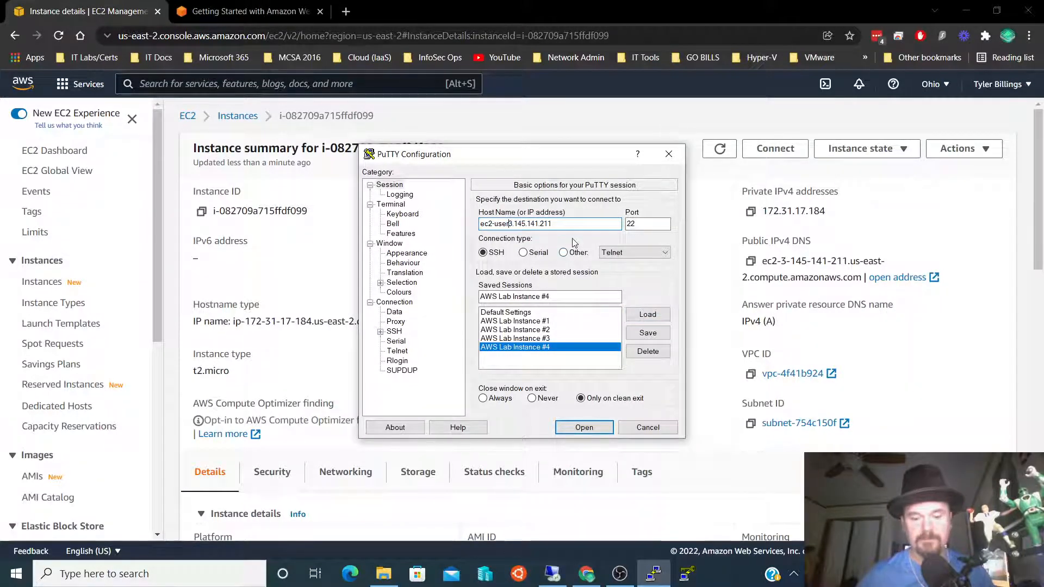
pyautogui.write('@')
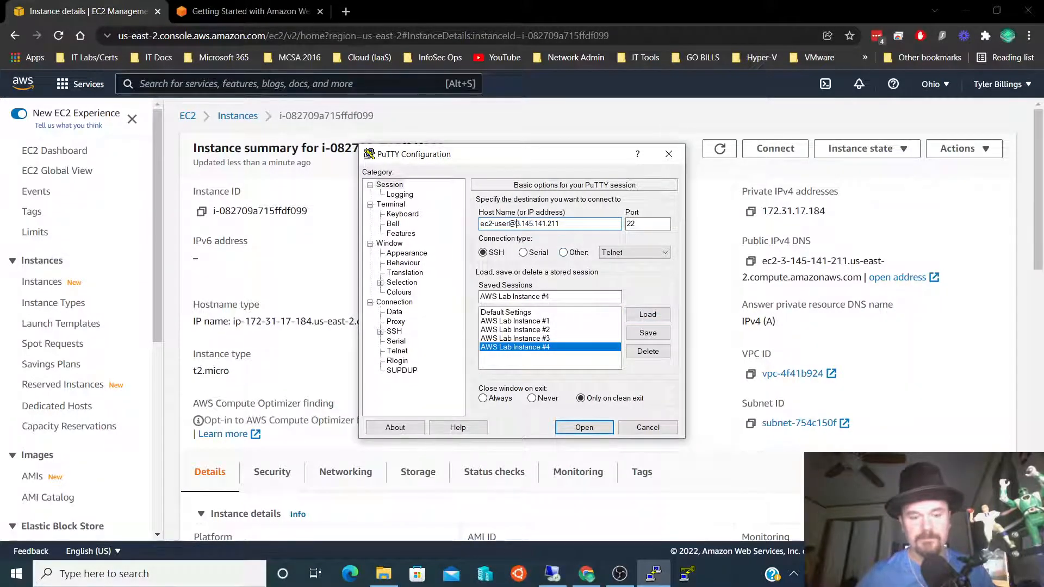
pyautogui.click(642, 332)
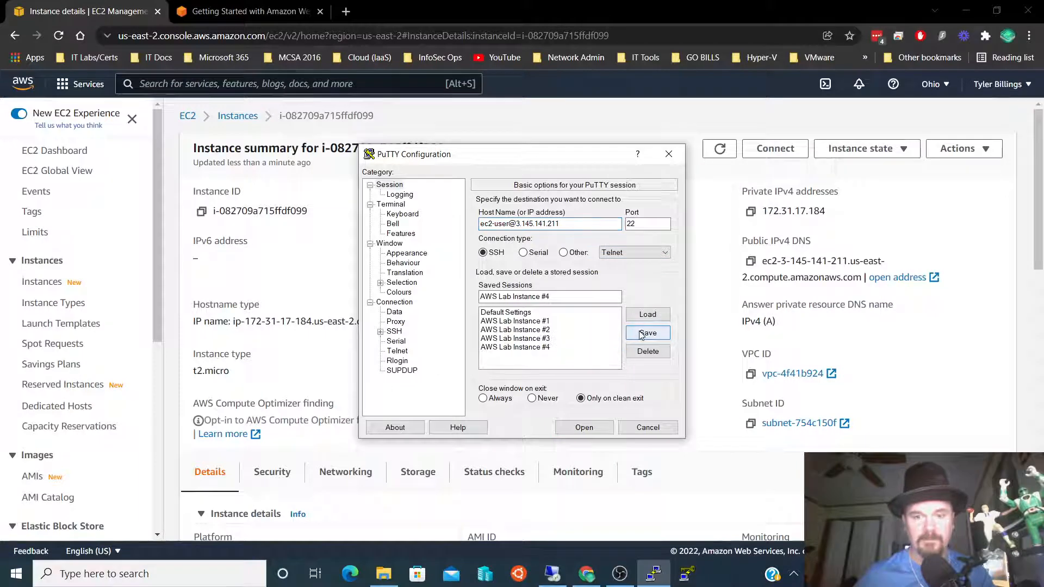
# Step: Open the AWS Lab Instance #4 session and allow the connection once without caching the host key
pyautogui.doubleClick(499, 349)
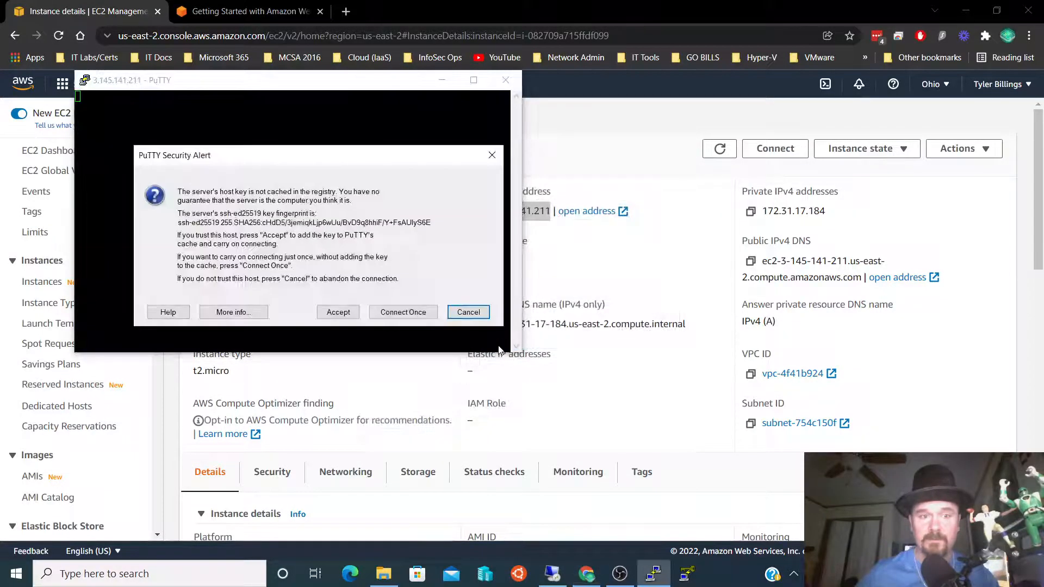
pyautogui.click(419, 311)
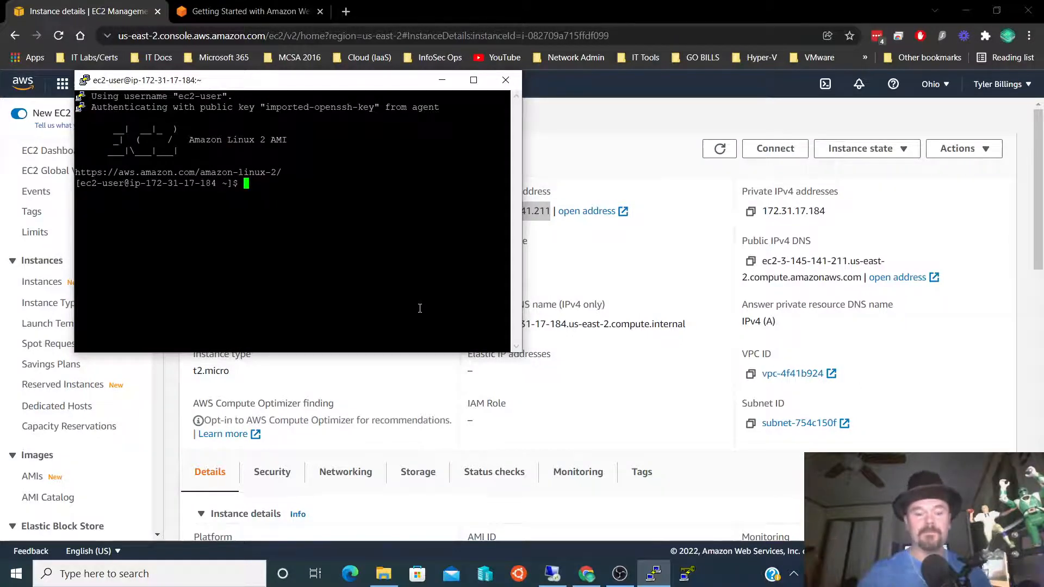
# Step: Check the logged-in user, system information and network interfaces with whoami, uname -a and ifconfig
pyautogui.write('whoami')
pyautogui.press('Return')
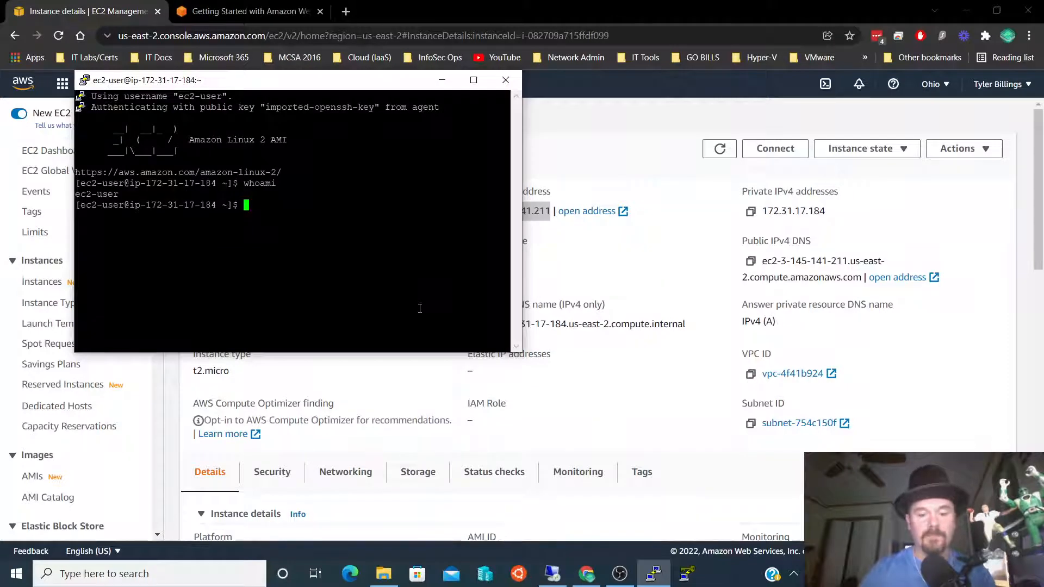
pyautogui.write('uname -a')
pyautogui.press('Return')
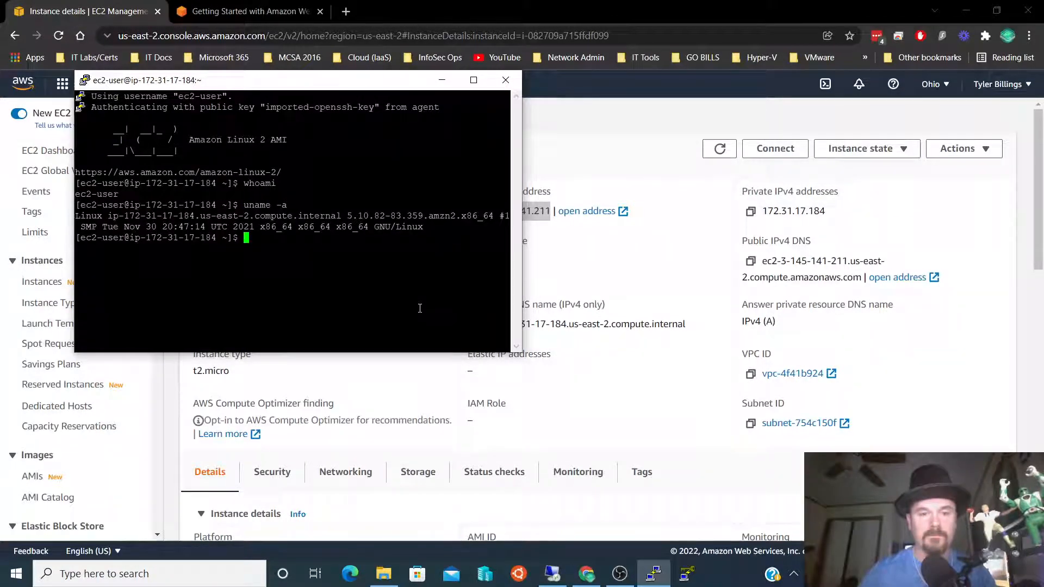
pyautogui.write('ifconfig')
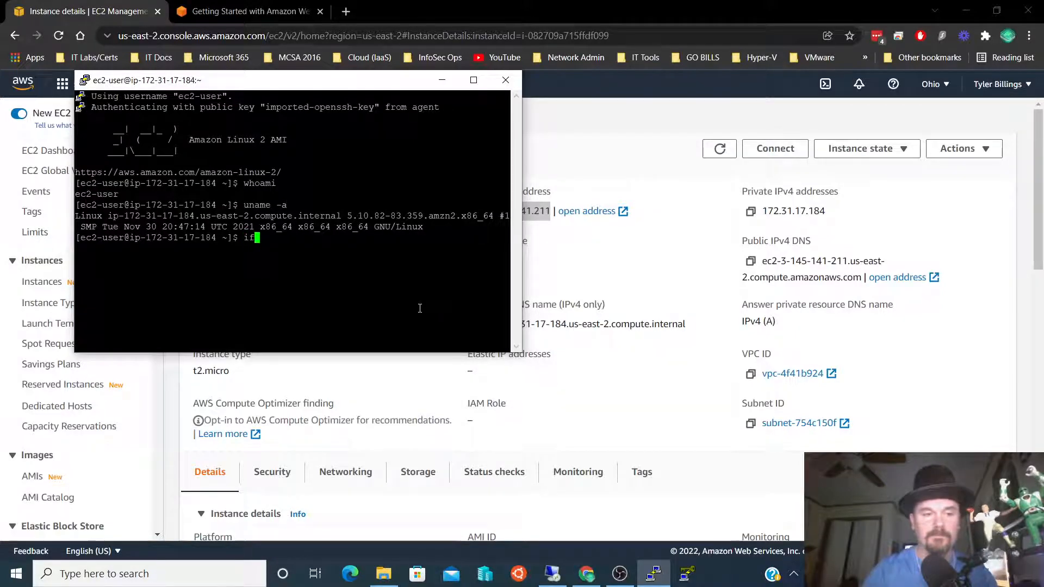
pyautogui.press('Return')
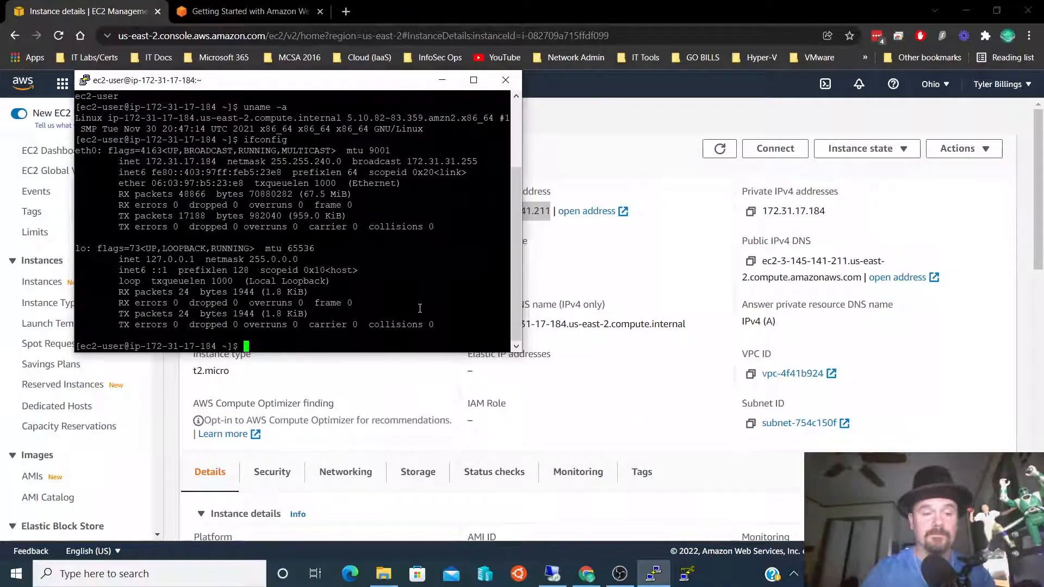
# Step: Display the kernel log with dmesg and list the disk's partitions with sudo fdisk -l /dev/xvda
pyautogui.write('dmesg')
pyautogui.press('Return')
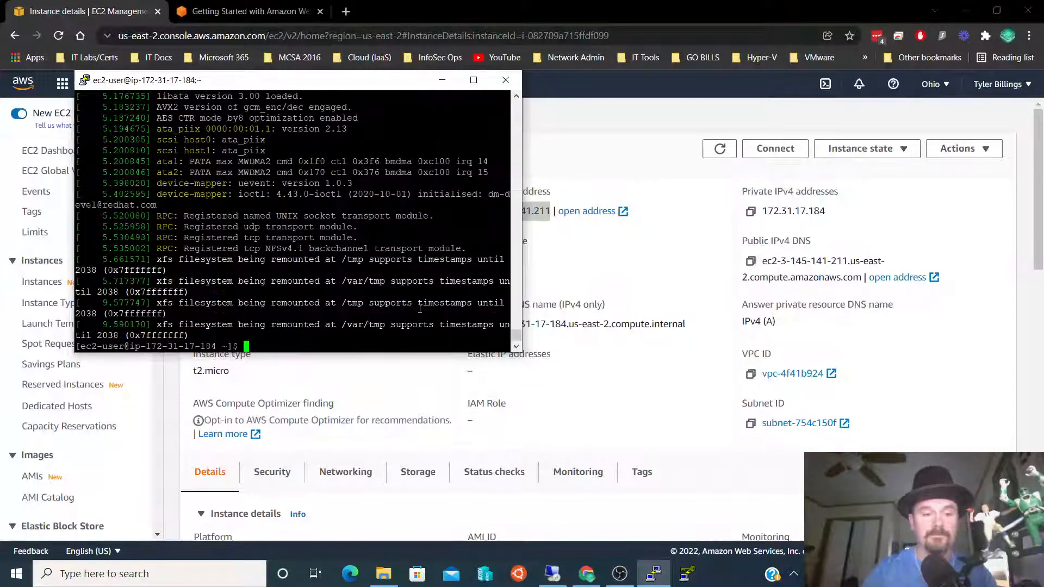
pyautogui.write('sudo fdisk -')
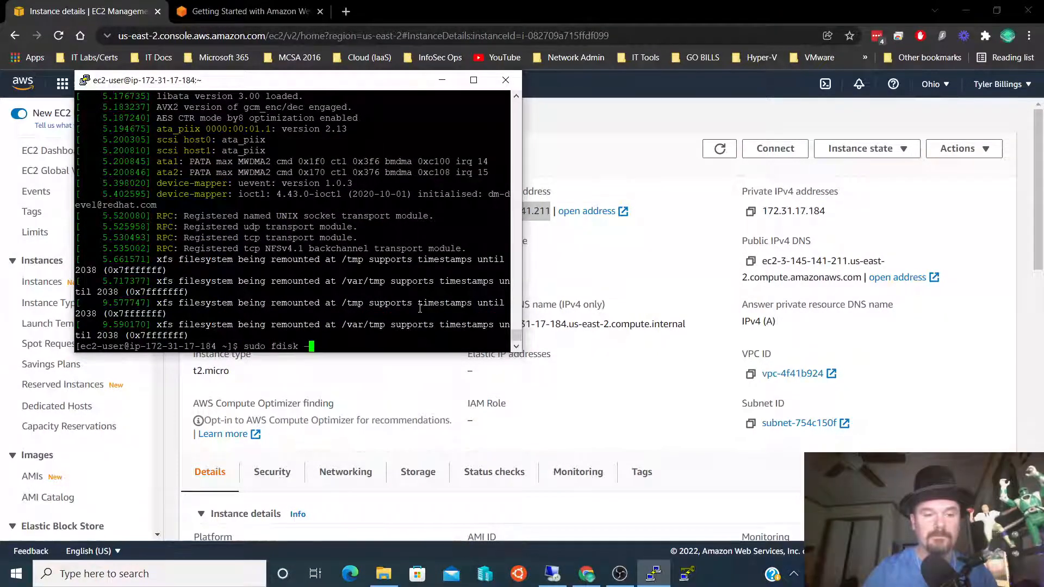
pyautogui.write('l /dev/xvda')
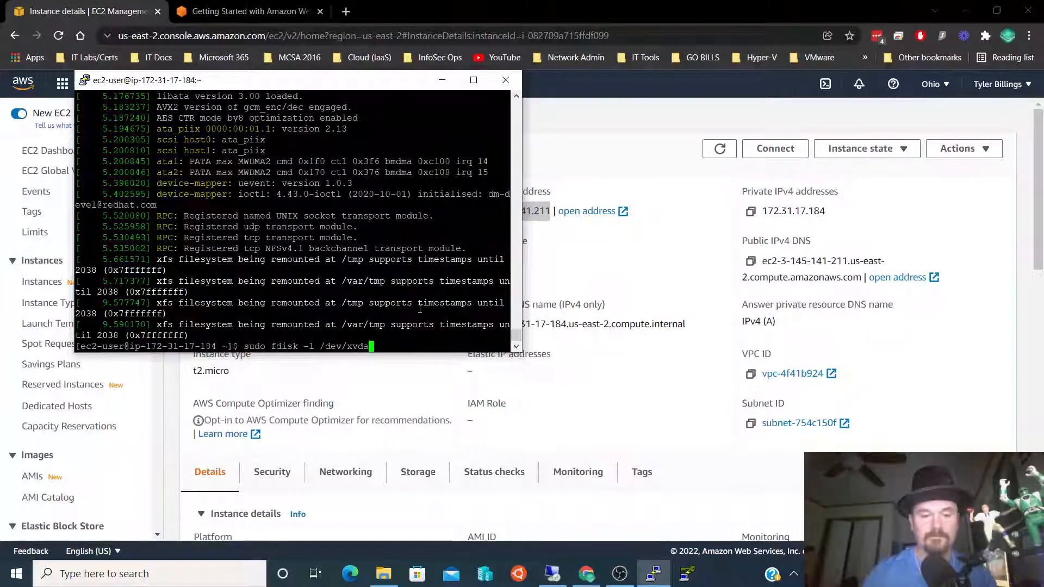
pyautogui.press('Return')
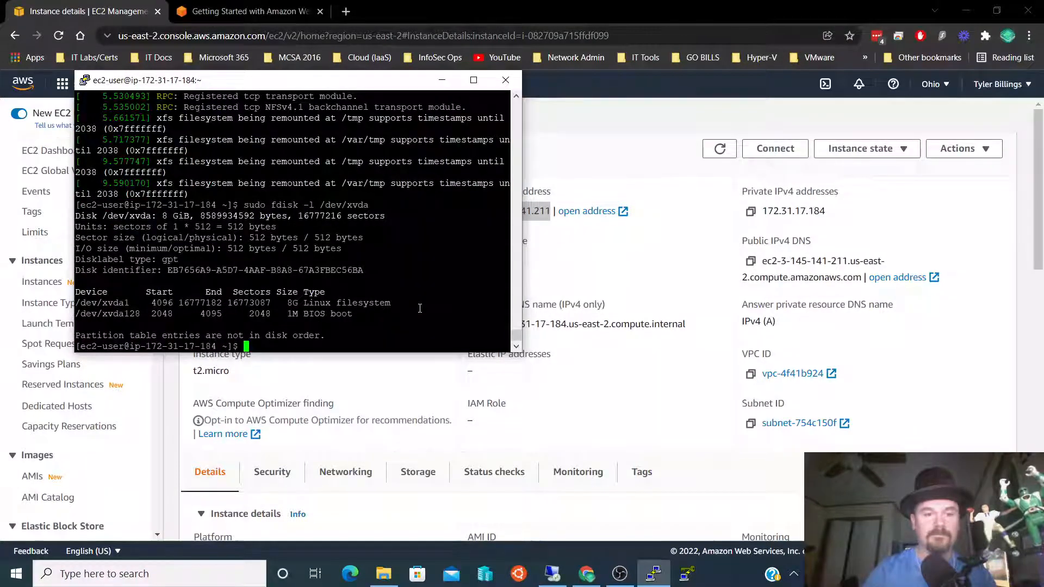
# Step: Update the instance's packages by running sudo yum update
pyautogui.write('sudo yum')
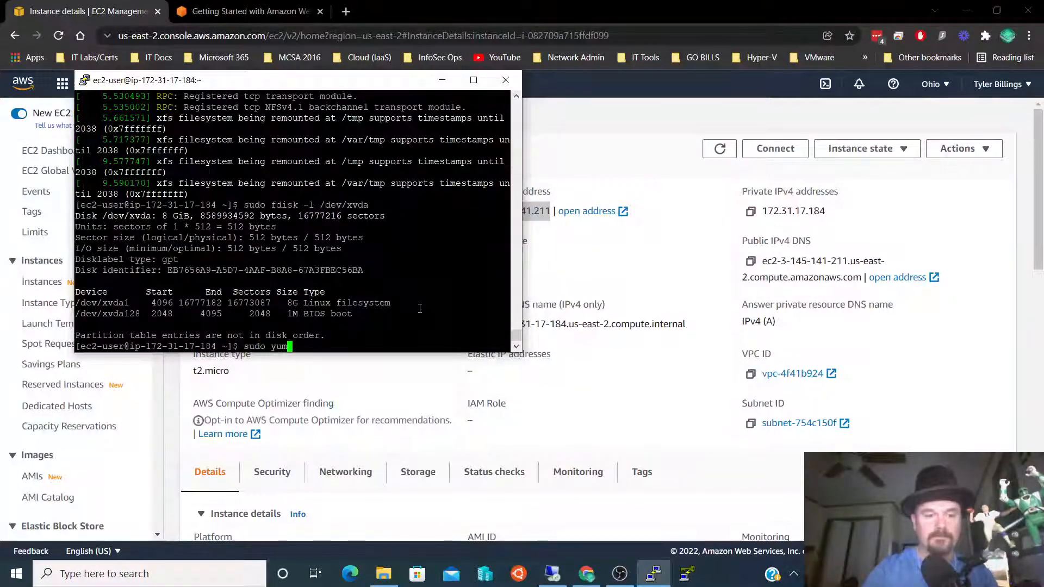
pyautogui.write(' upg')
pyautogui.write('a')
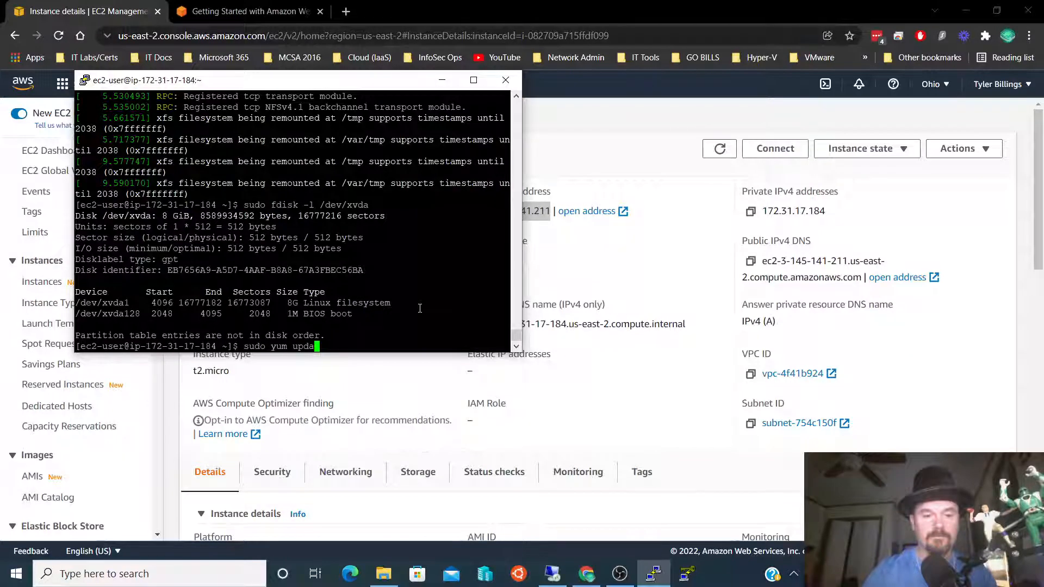
pyautogui.write('te')
pyautogui.press('Return')
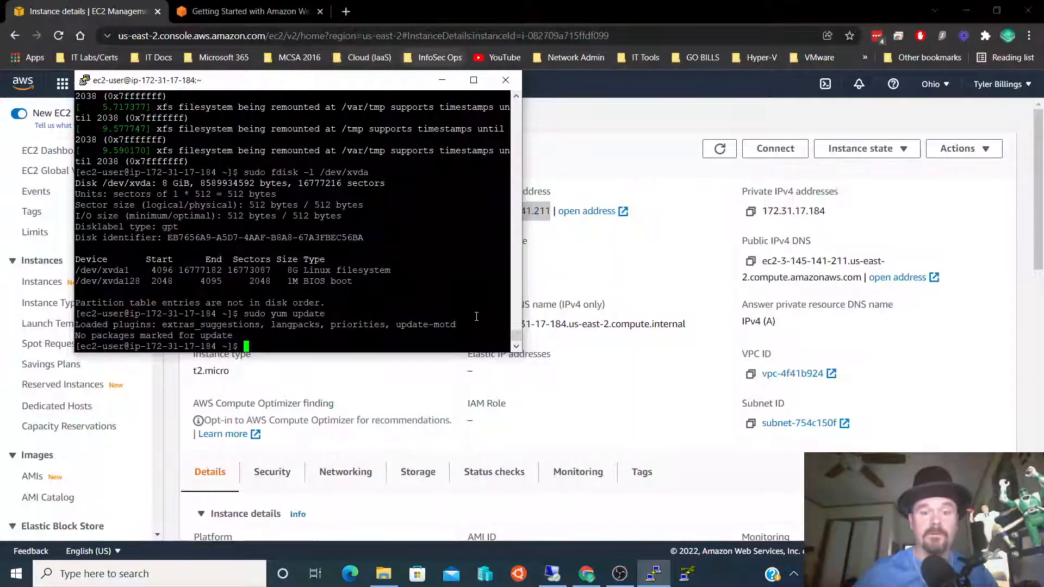
# Step: Look back over the earlier terminal output and end the SSH session with exit
pyautogui.scroll(10, 480, 288)
pyautogui.scroll(10, 480, 288)
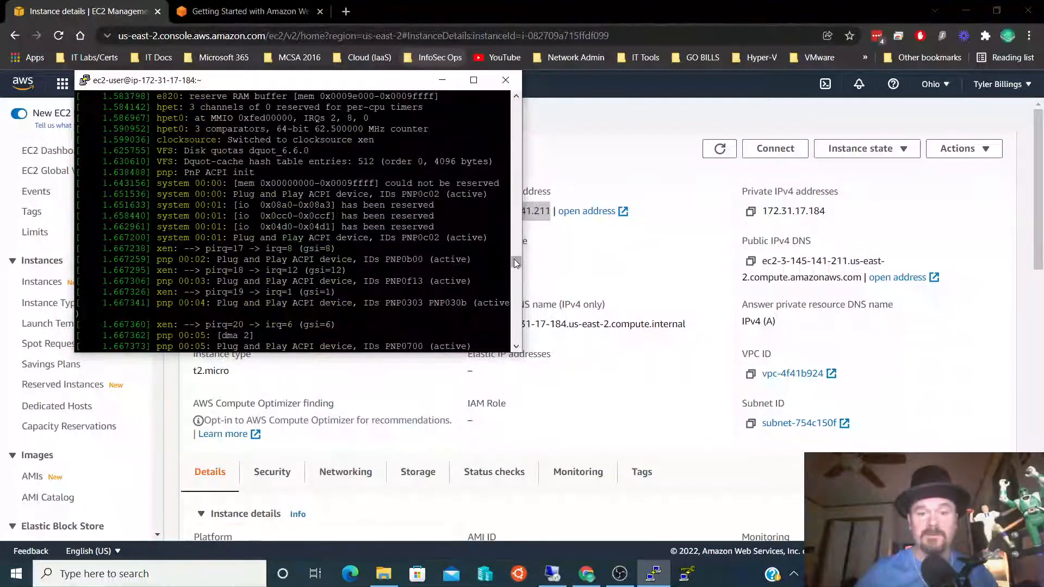
pyautogui.moveTo(516, 263); pyautogui.dragTo(516, 96)
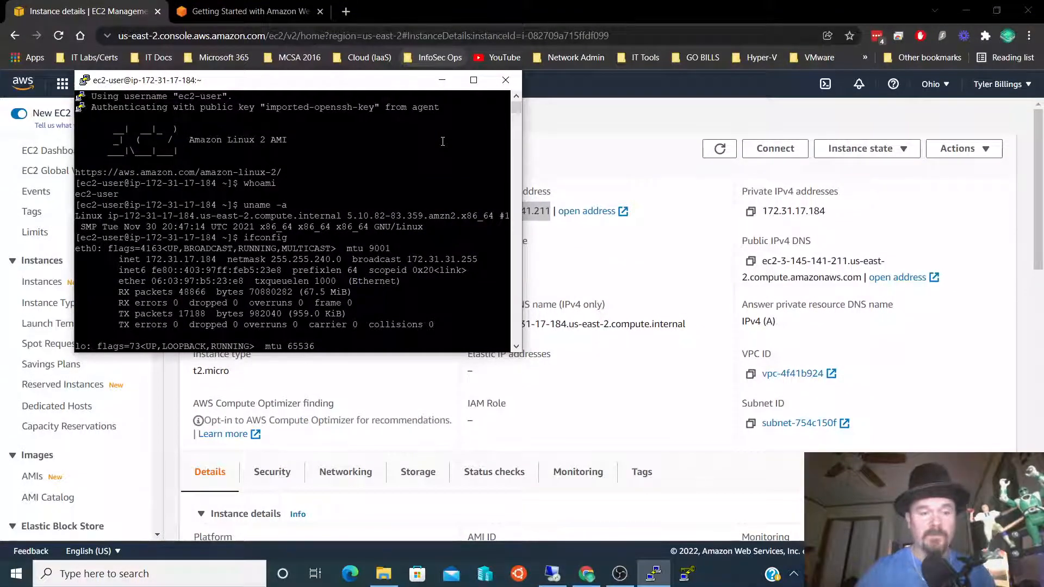
pyautogui.write('exit')
pyautogui.press('Return')
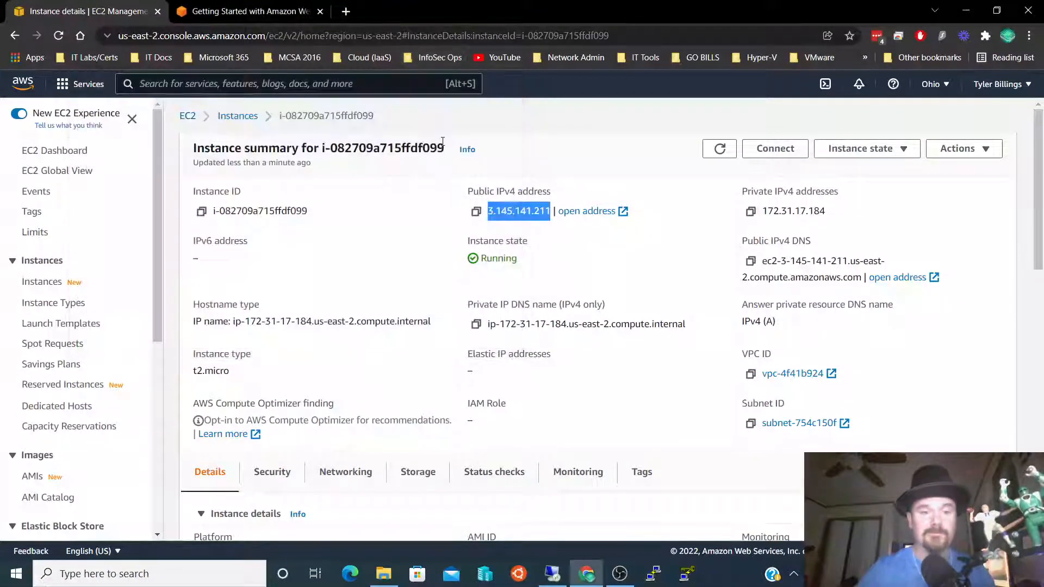